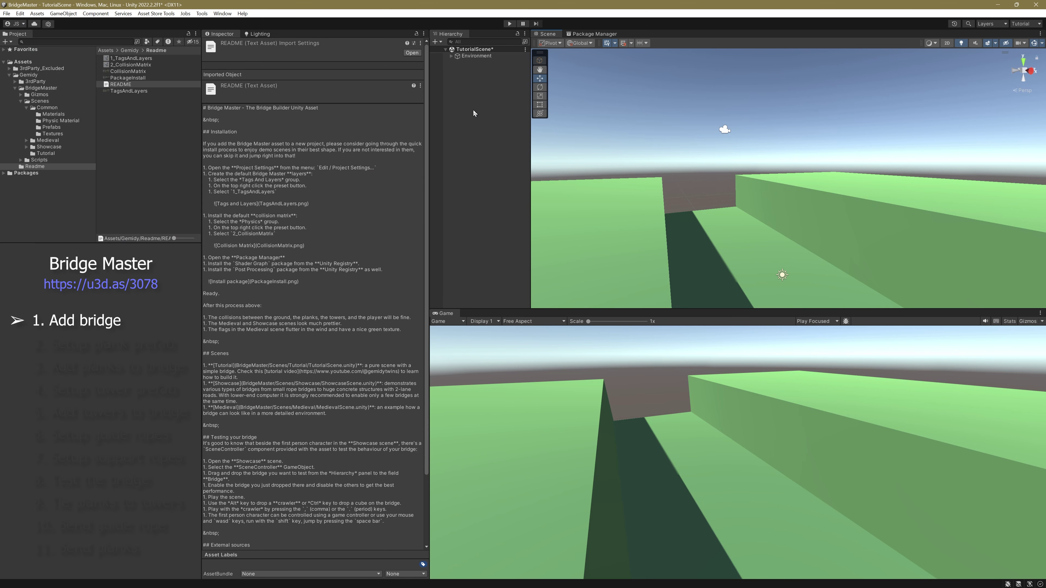
Add a Bridge object set to the plank type, then try dragging in the Plank_Wooden_Textured prefab from Prefabs
right_click(451, 78)
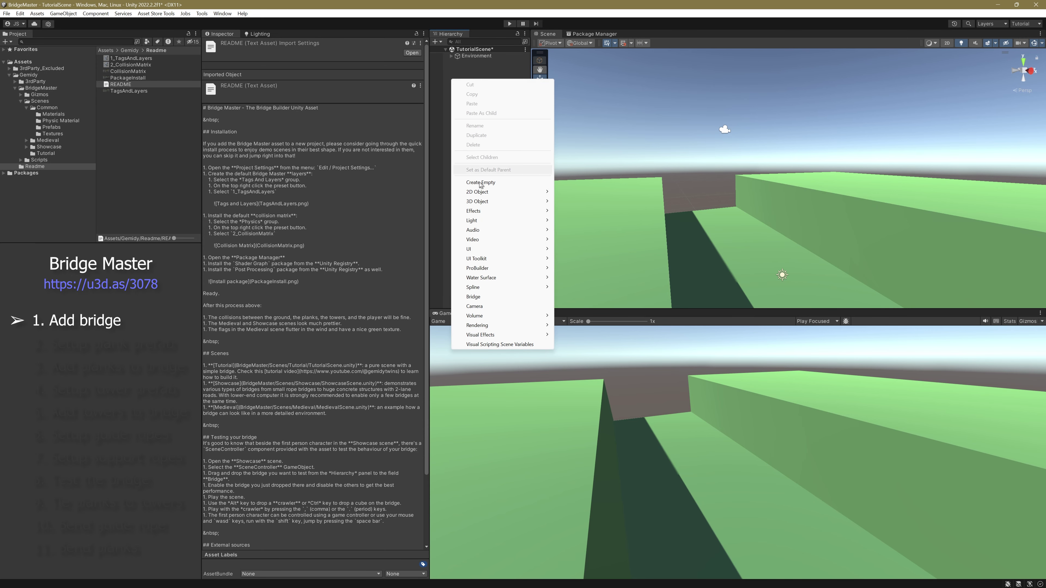
click(478, 298)
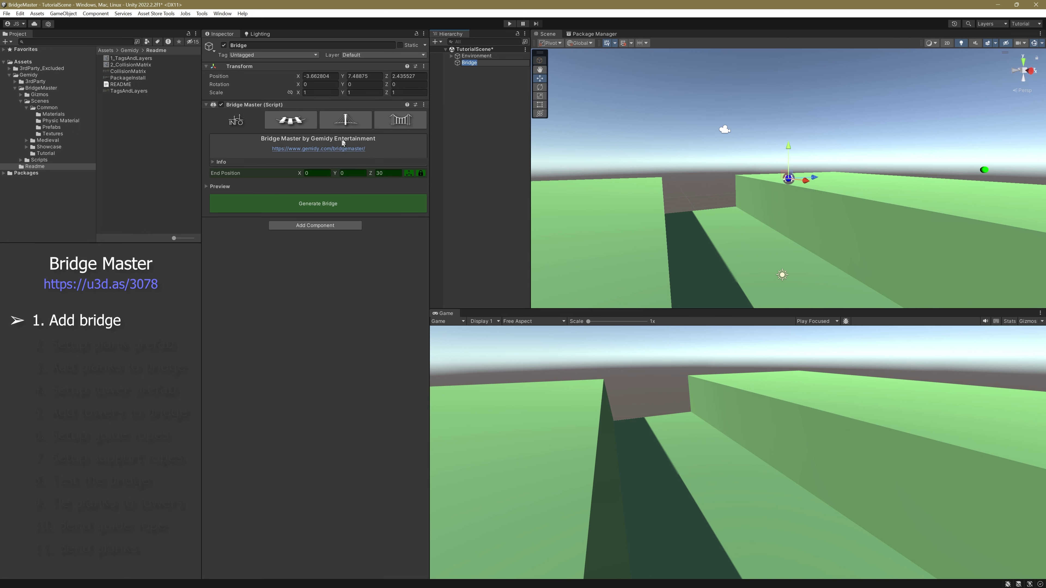
click(285, 122)
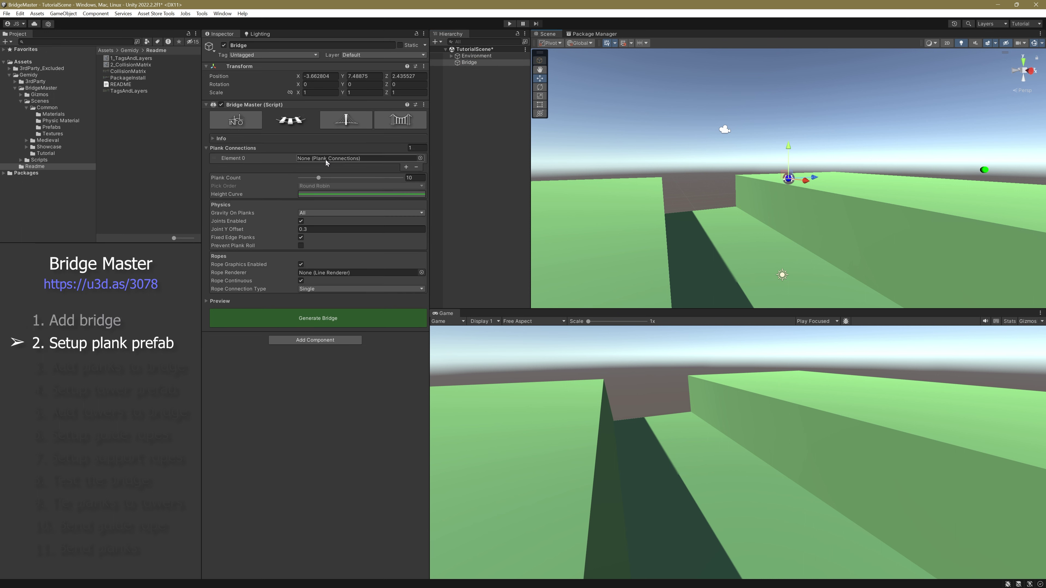
click(46, 128)
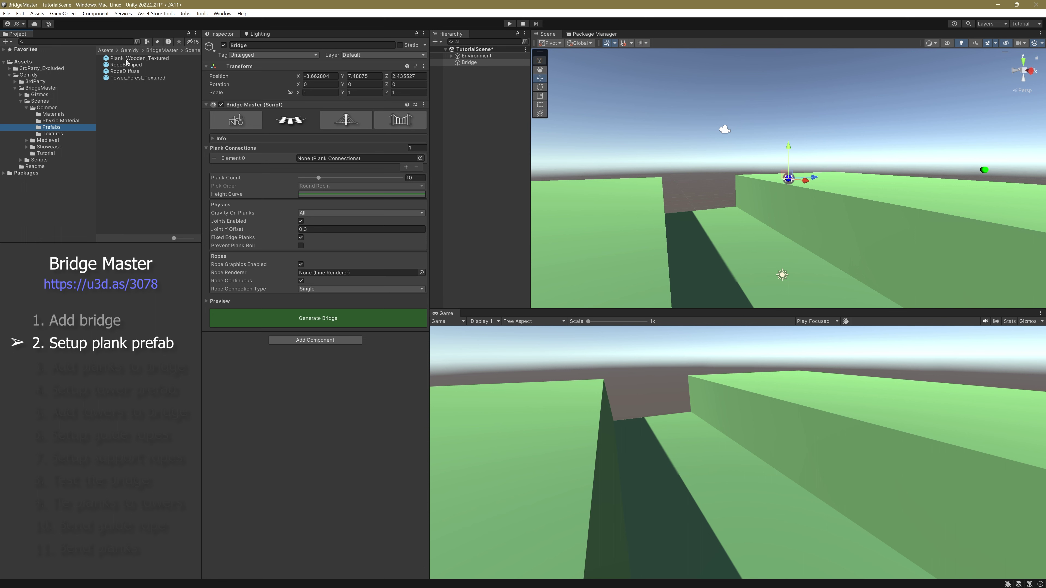
drag(126, 61, 319, 161)
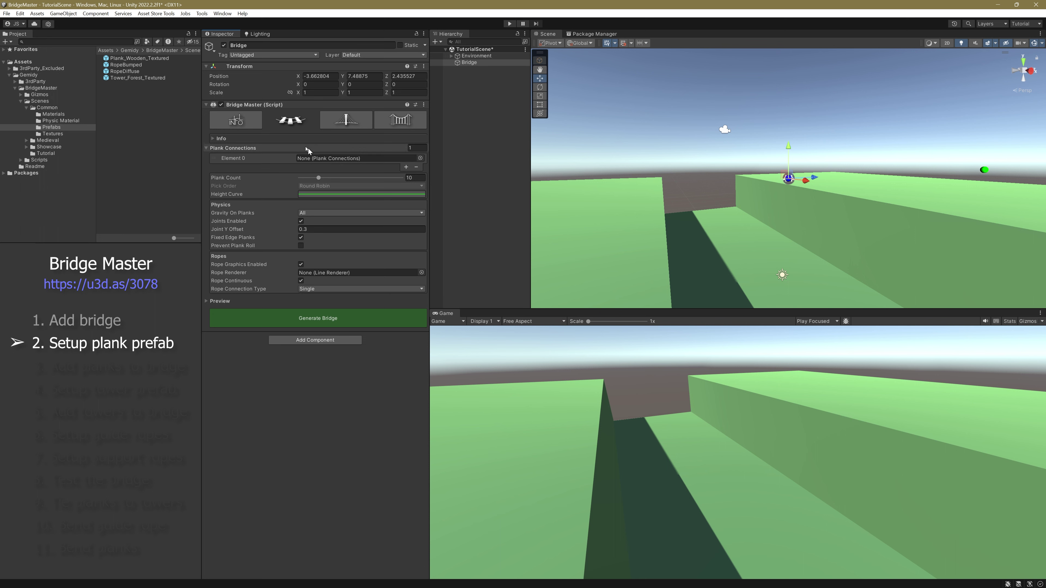
Add a Rigidbody component to the Plank_Wooden_Textured prefab
click(150, 58)
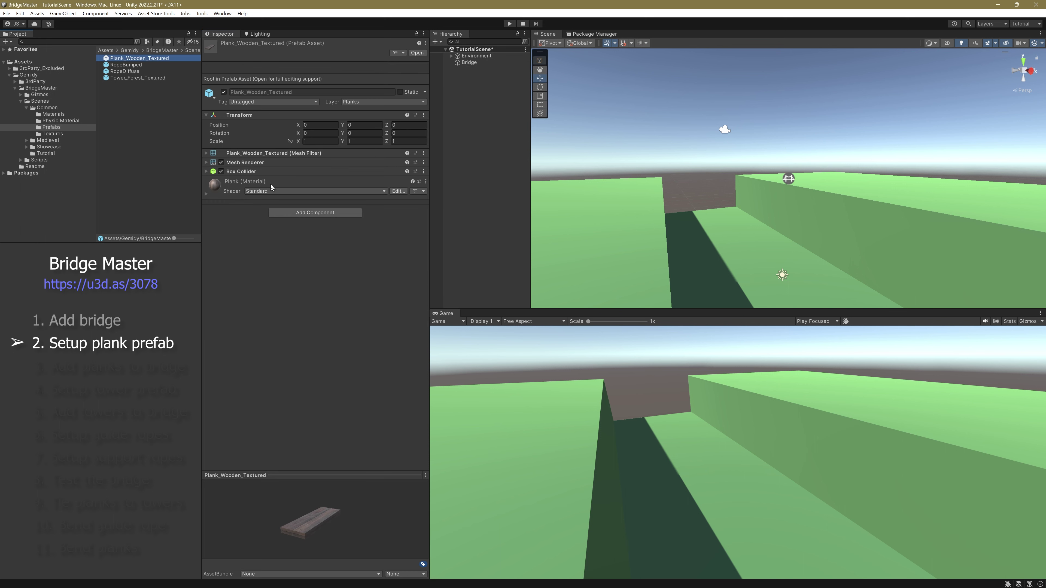
click(301, 210)
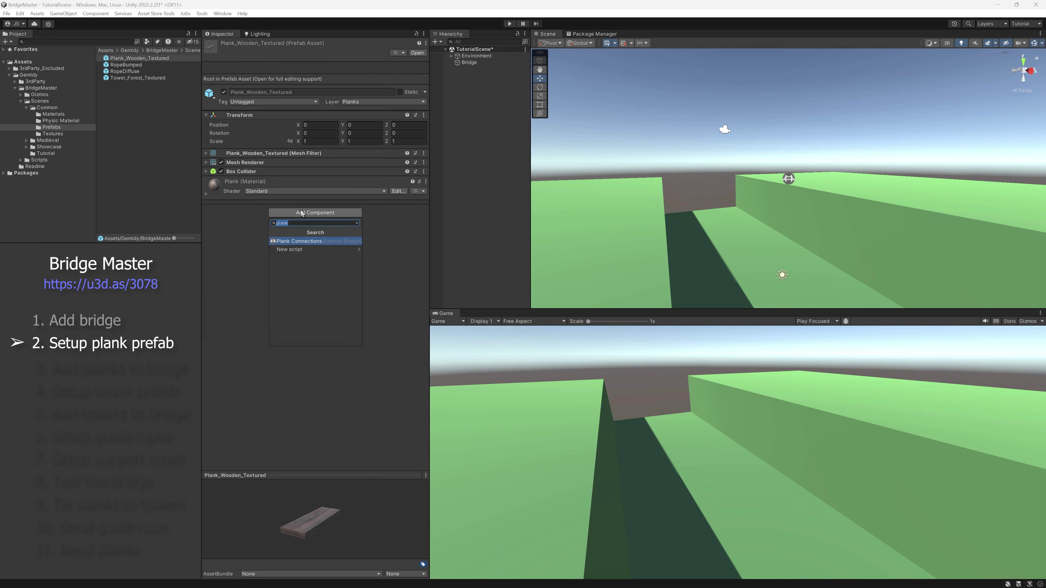
text(rigid)
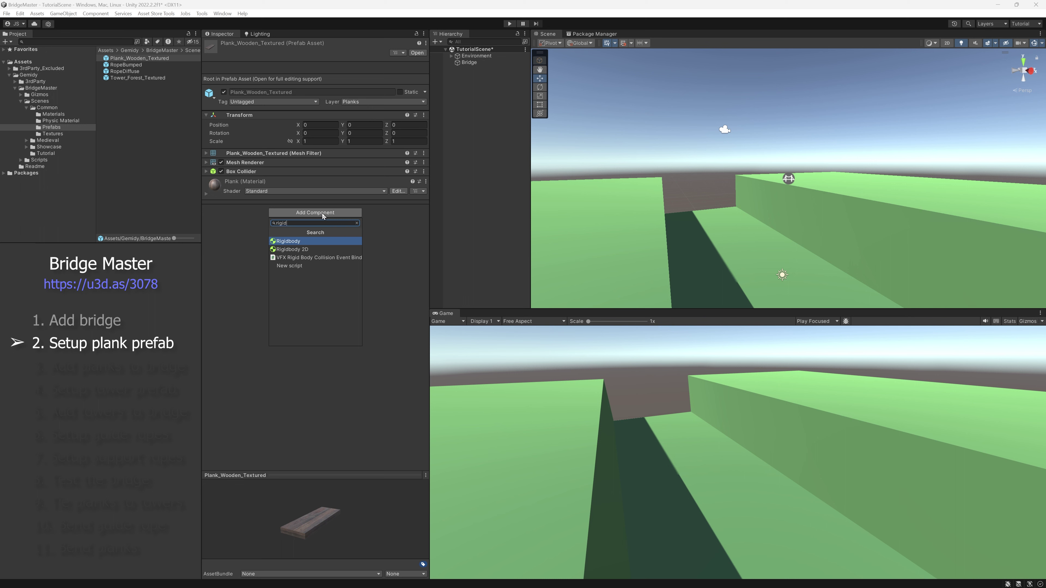
key(Return)
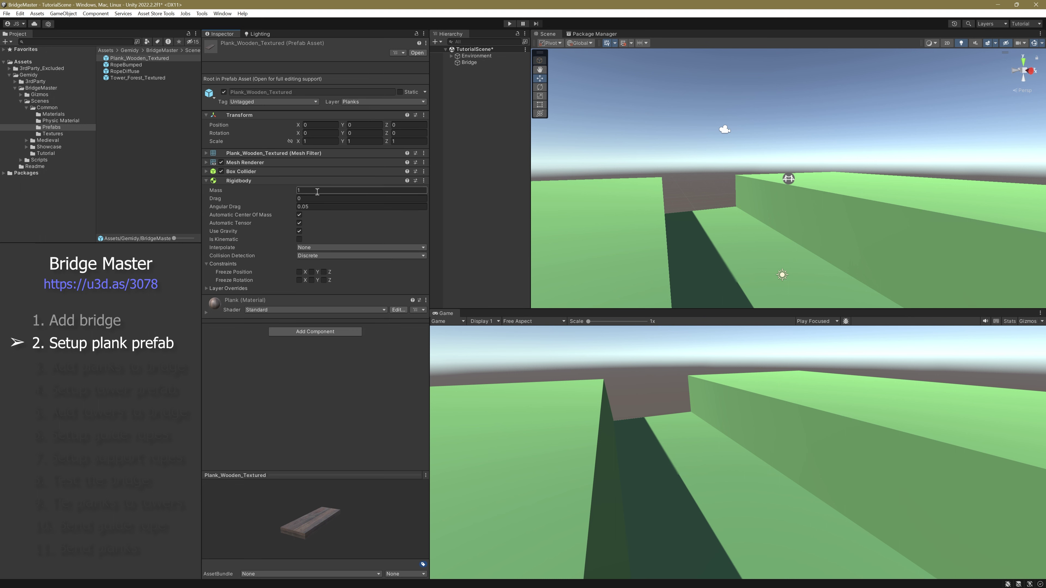
Set the Rigidbody mass and drag to 0.1 and interpolation to Interpolate
click(316, 191)
text(.1)
key(Tab)
key(Tab)
text(.1)
key(Tab)
click(332, 247)
click(327, 266)
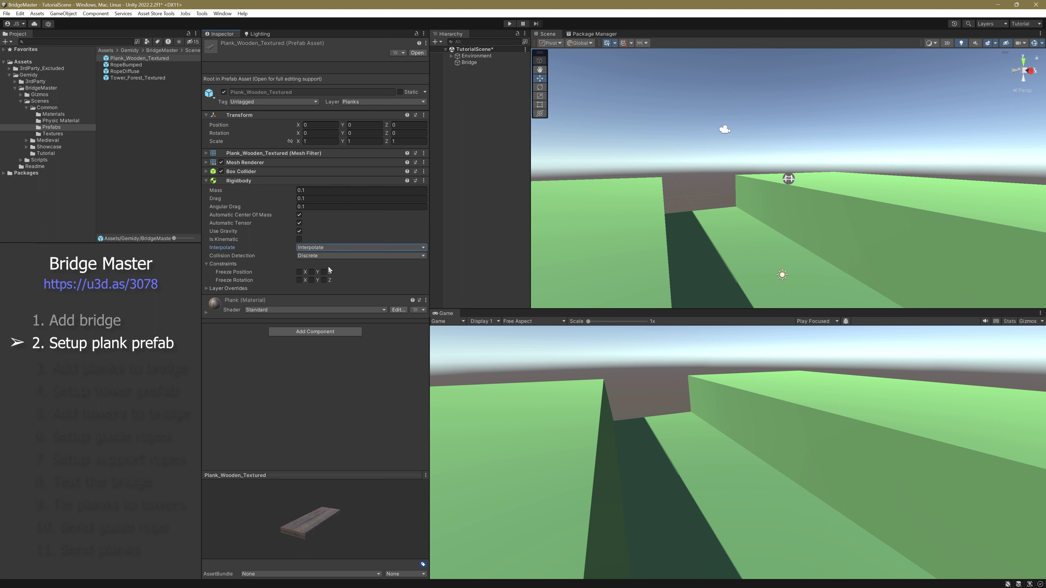
Add the Plank Connections component to the plank prefab
click(300, 333)
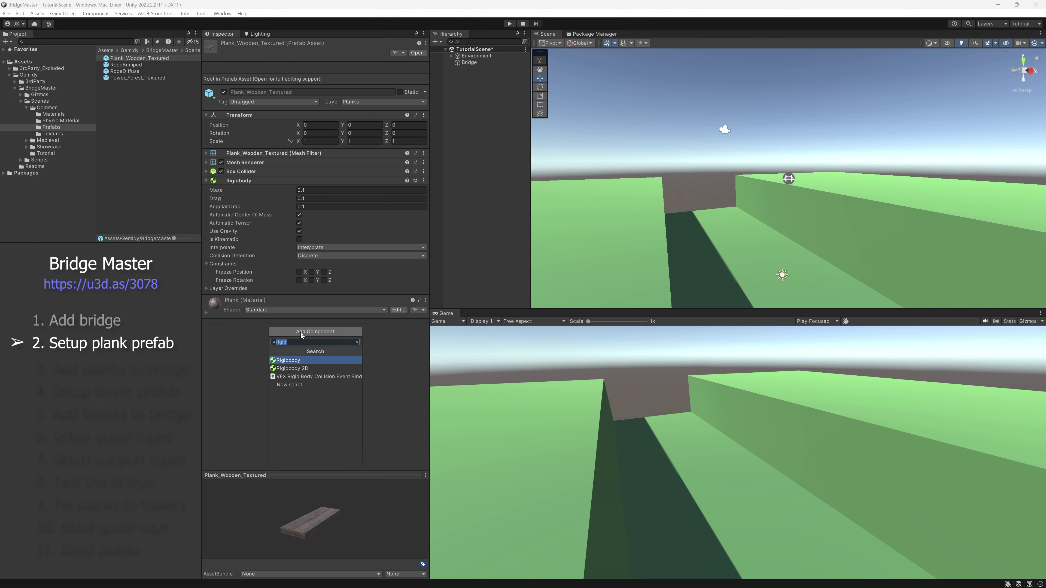
text(plank)
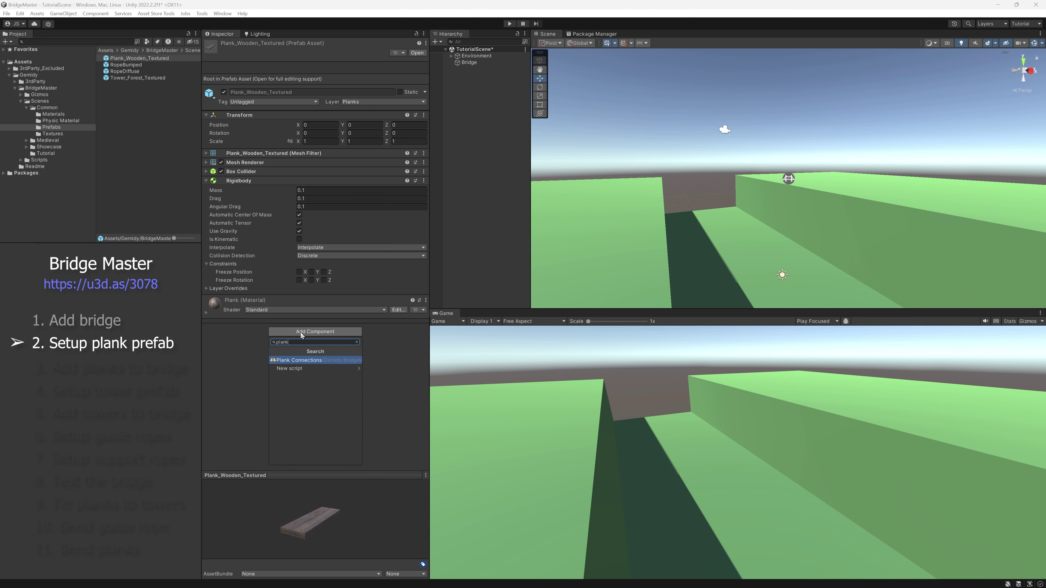
click(306, 361)
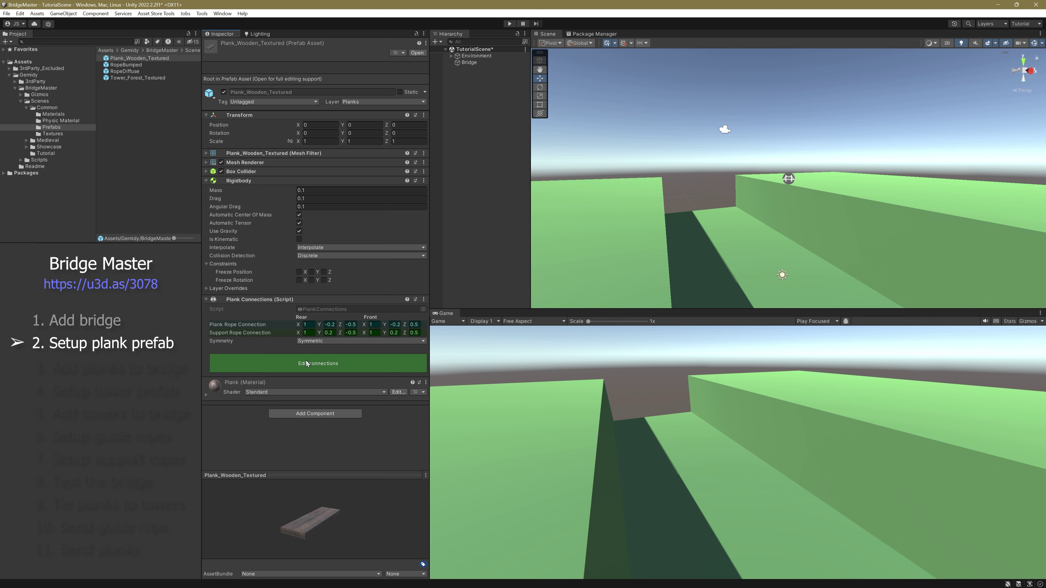
Pull the plank's rope connection points inward using orthographic back and side views, then return to TutorialScene
click(345, 365)
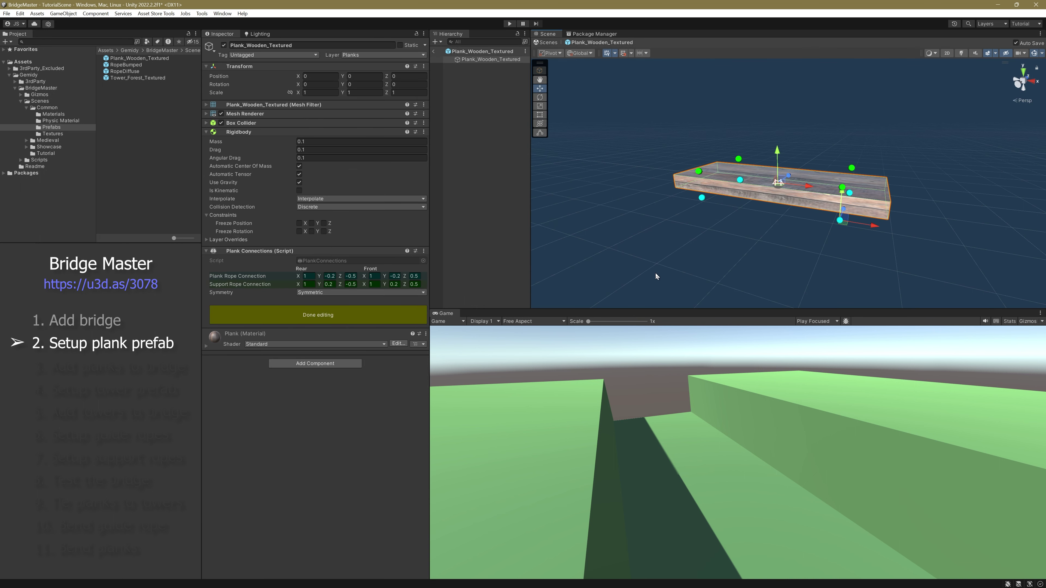
mouse_move(763, 201)
alt+mouse_down()
mouse_move(755, 174)
mouse_move(759, 195)
alt+mouse_up()
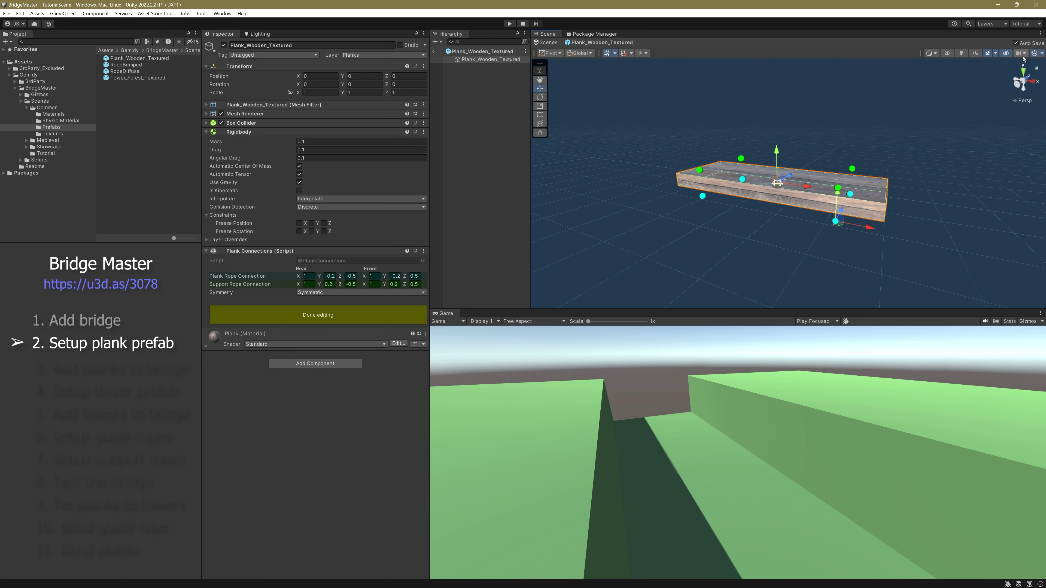
click(1018, 86)
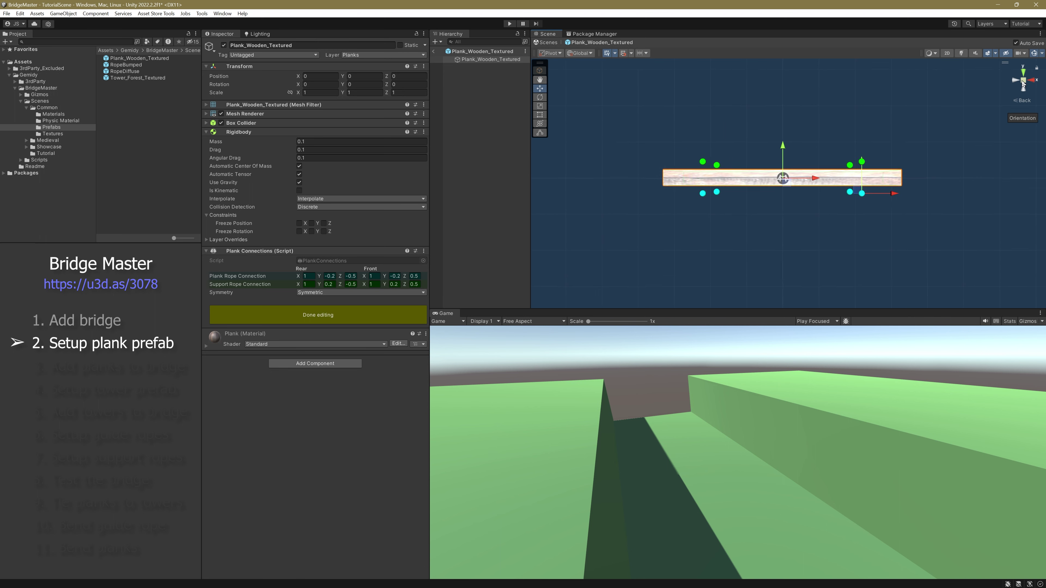
click(1023, 81)
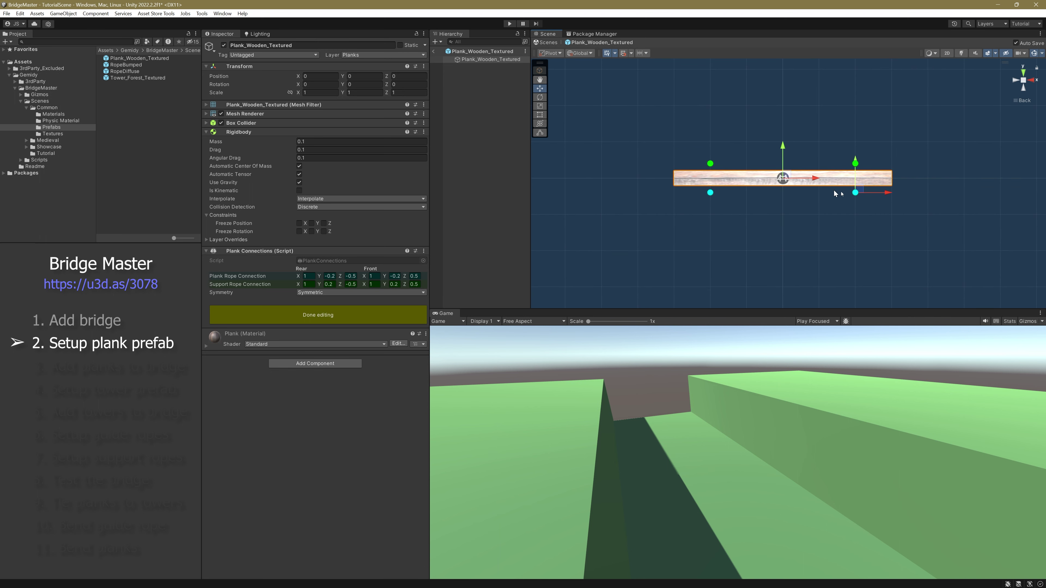
drag(861, 191, 886, 168)
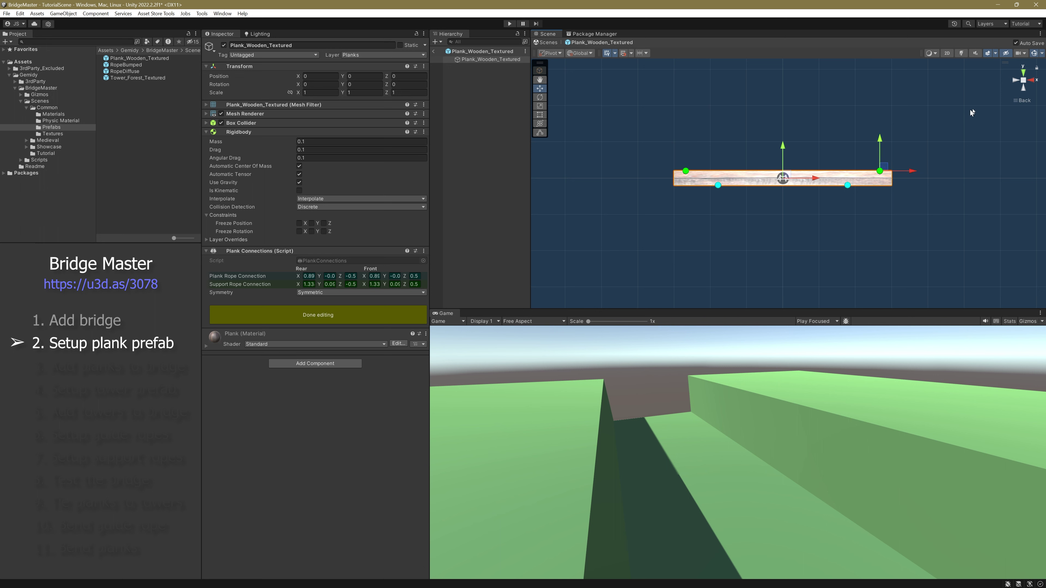
click(1035, 81)
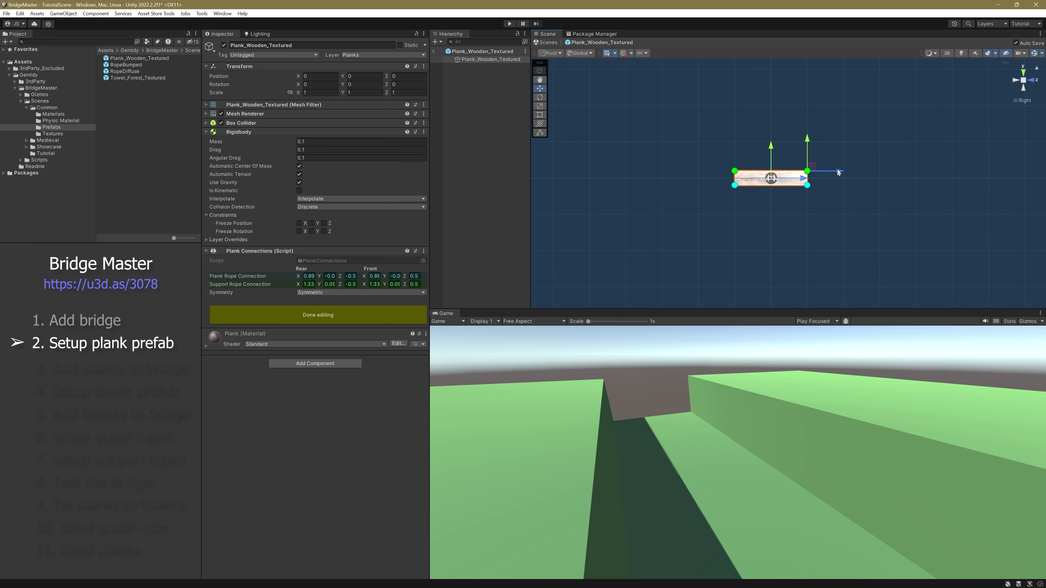
drag(842, 172, 828, 175)
alt+drag(738, 139, 861, 163)
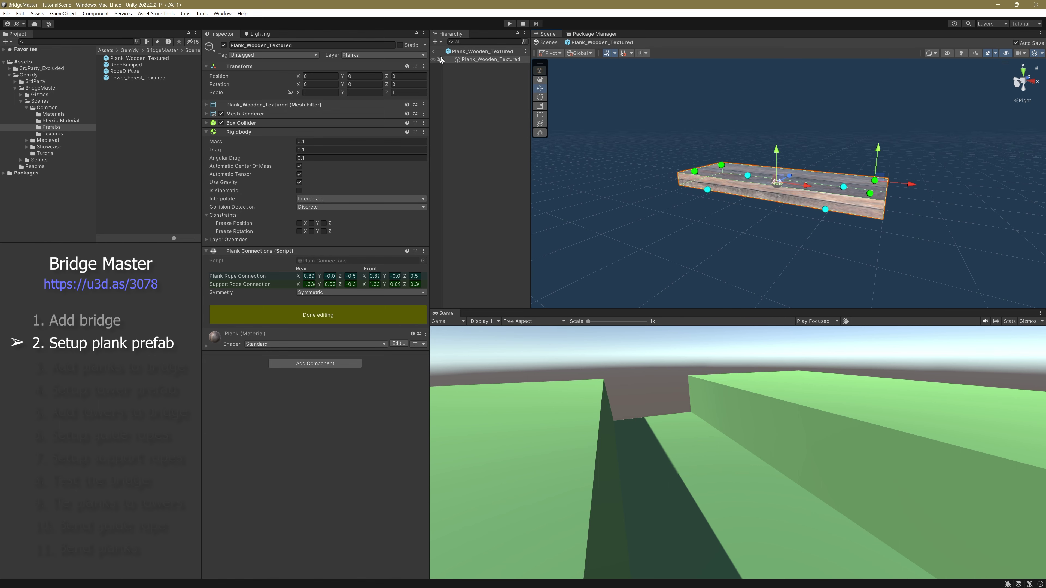
click(434, 52)
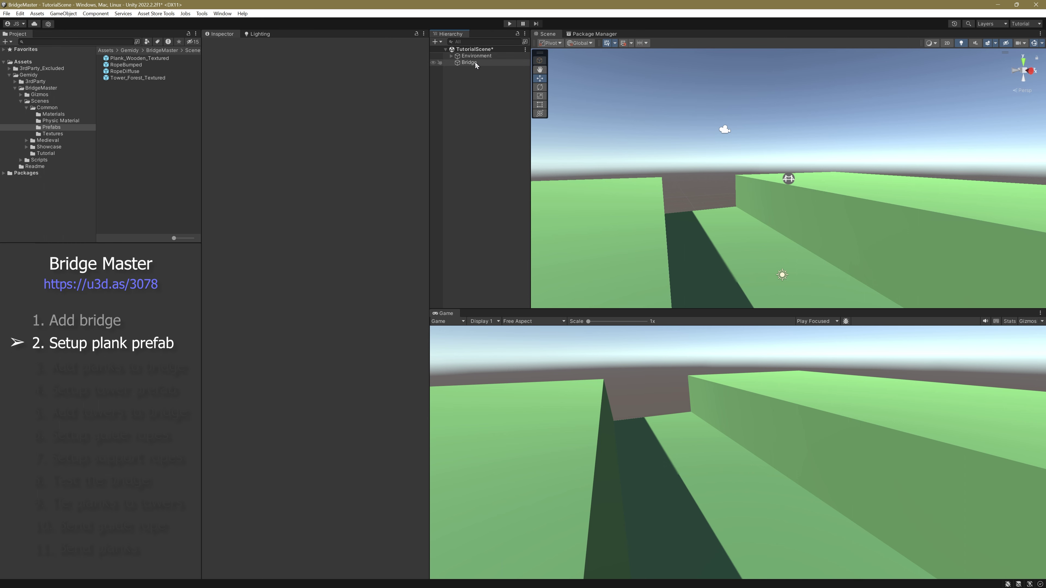
Assign Plank_Wooden_Textured as the Bridge's Element 0 plank prefab
click(475, 62)
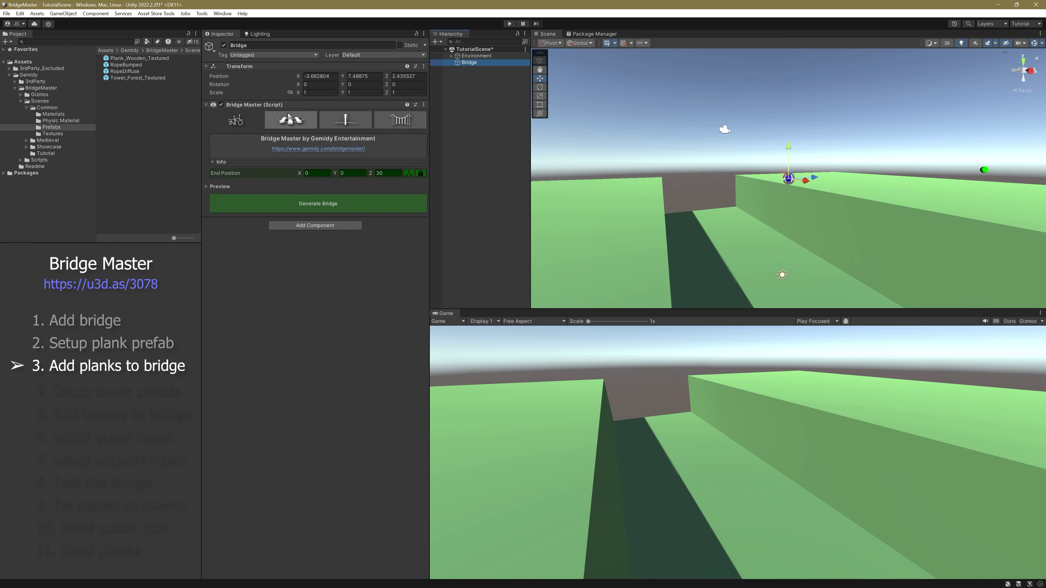
click(291, 120)
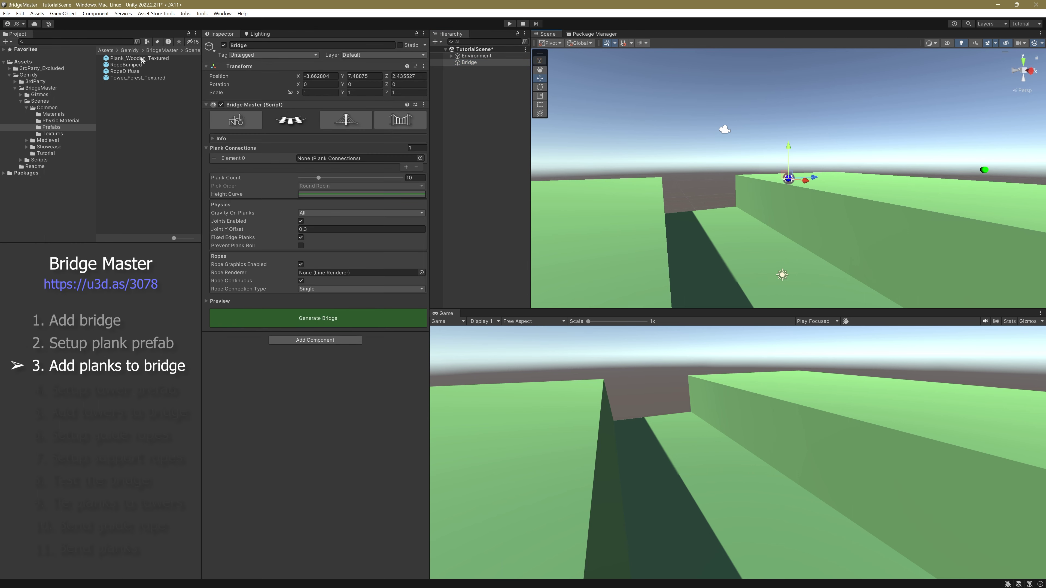
drag(143, 60, 316, 159)
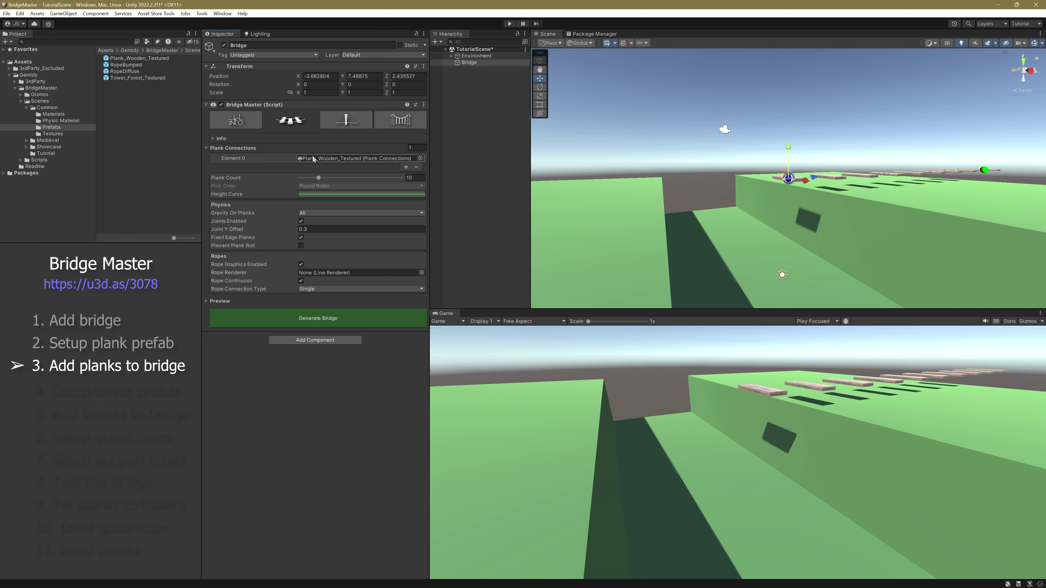
Move the bridge start down and back to the gap's near edge, around Y 6.36, Z -4.45
click(227, 302)
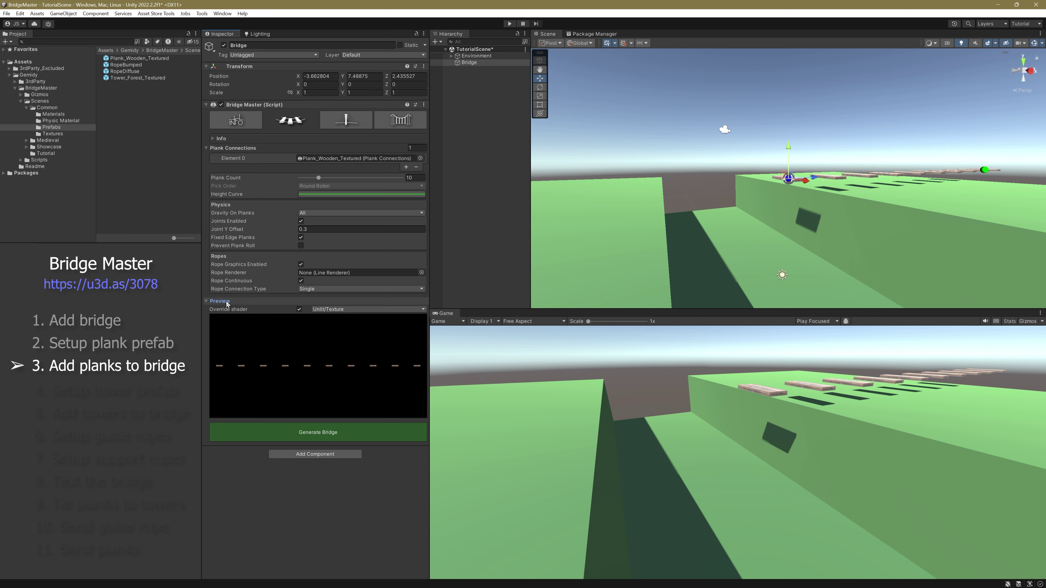
alt+drag(653, 270, 770, 227)
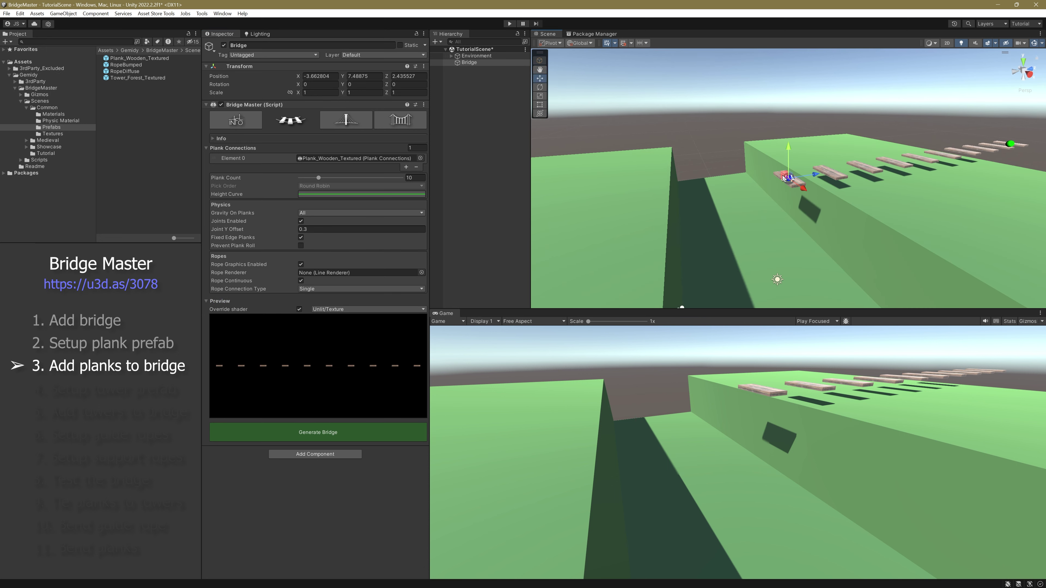
drag(784, 178, 676, 210)
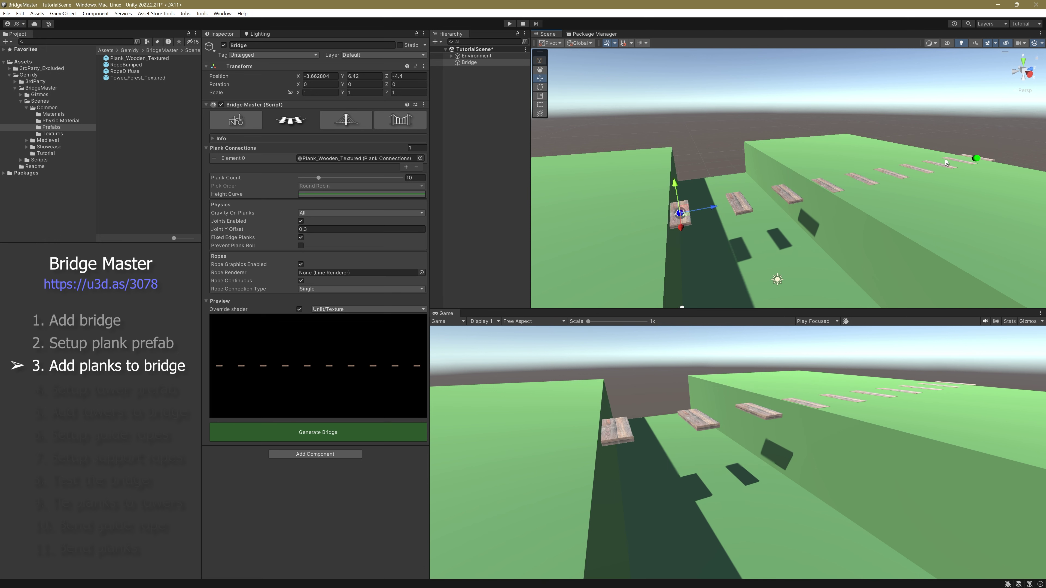
Pull the bridge end point closer and set the bridge position to 0, 6.5, -4.3
click(978, 159)
drag(975, 156, 801, 185)
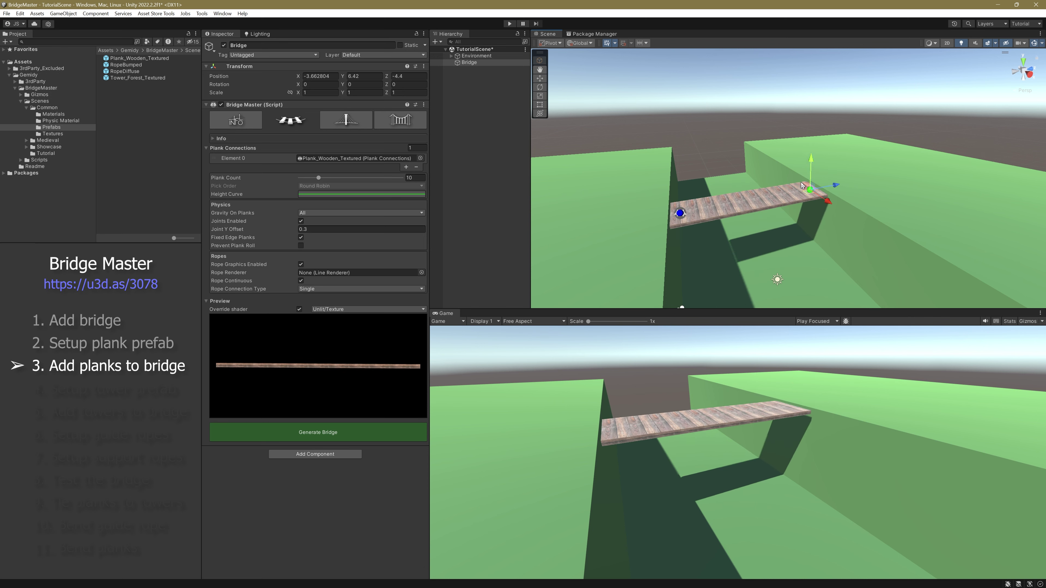
click(316, 77)
text(0)
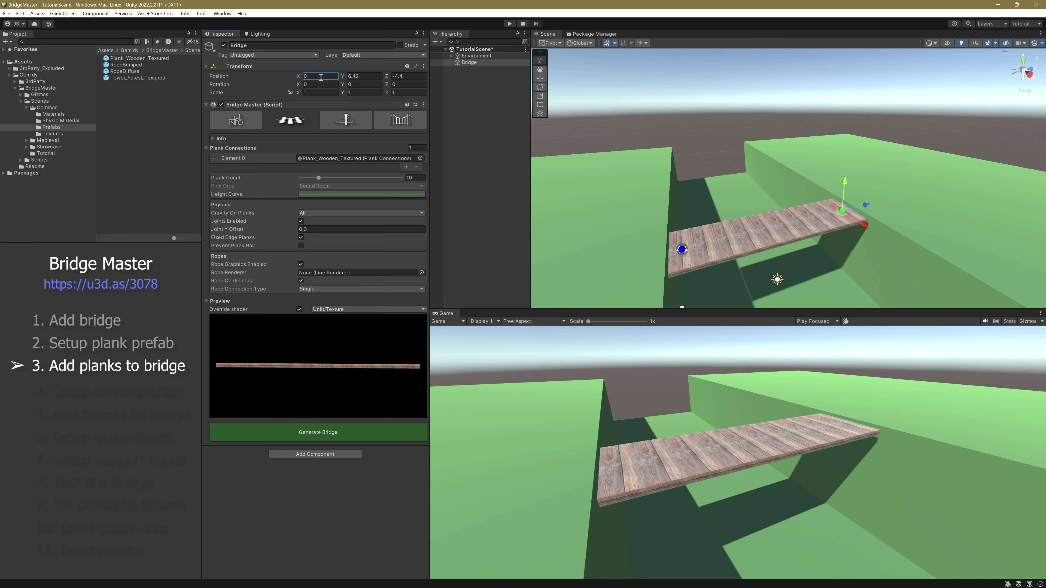
key(Tab)
text(6.5)
key(Tab)
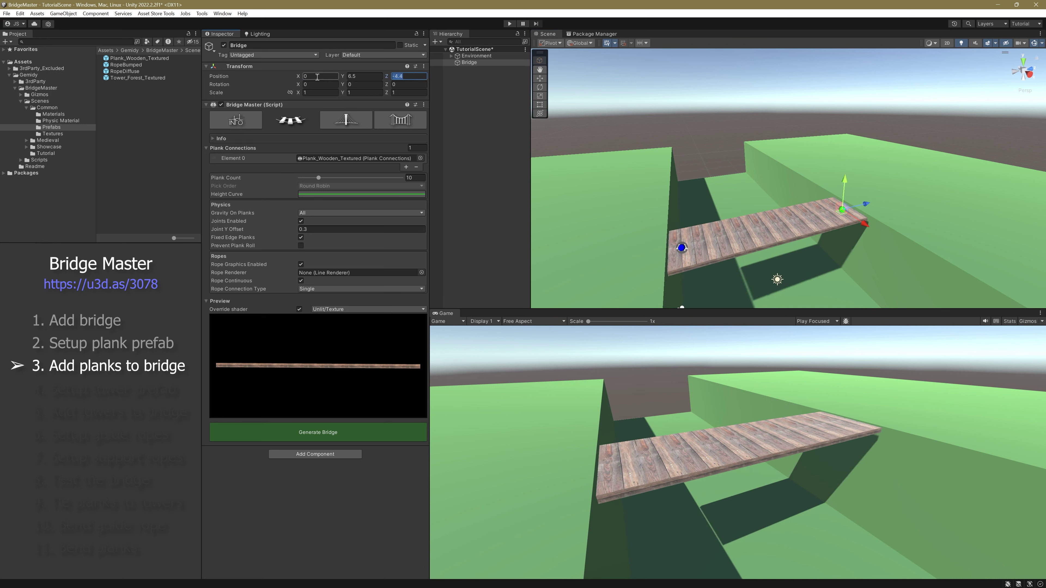
text(-4.3)
key(Return)
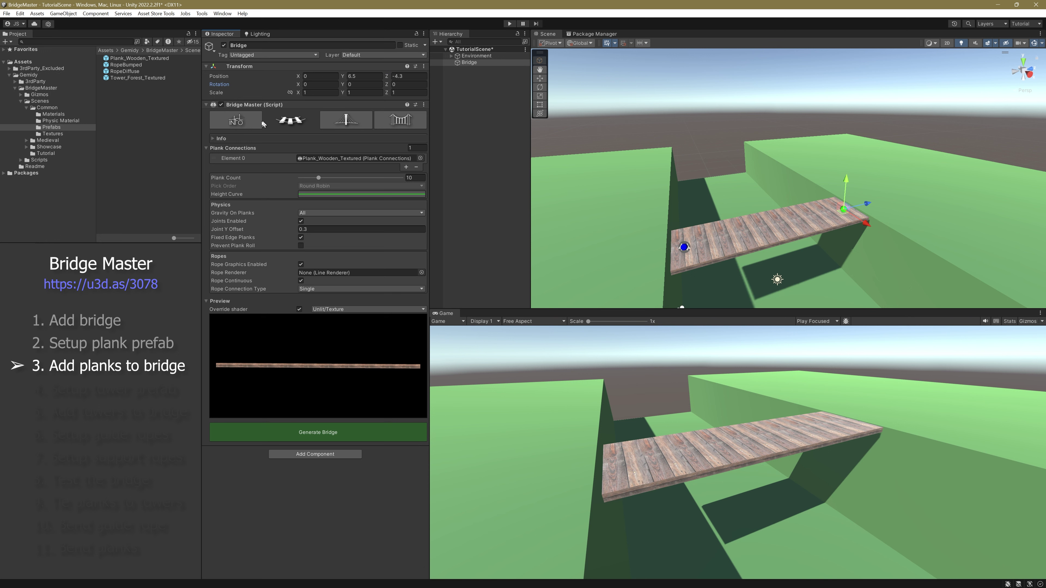
Set the end position to Y 0, Z 8.6 and reduce Plank Count from 10 to 8
click(243, 121)
click(353, 173)
text(0)
click(382, 173)
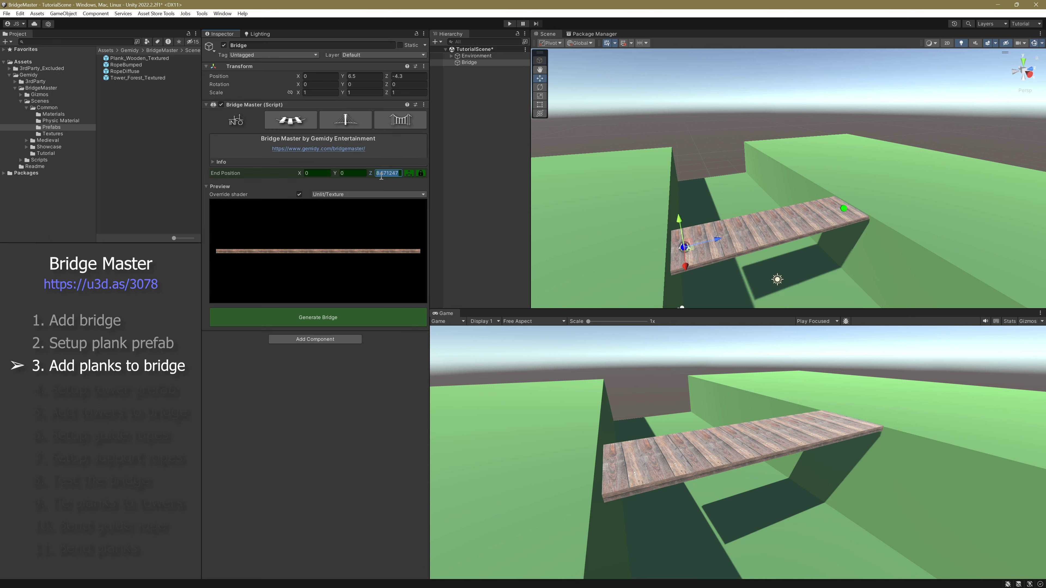
text(8.6)
click(292, 123)
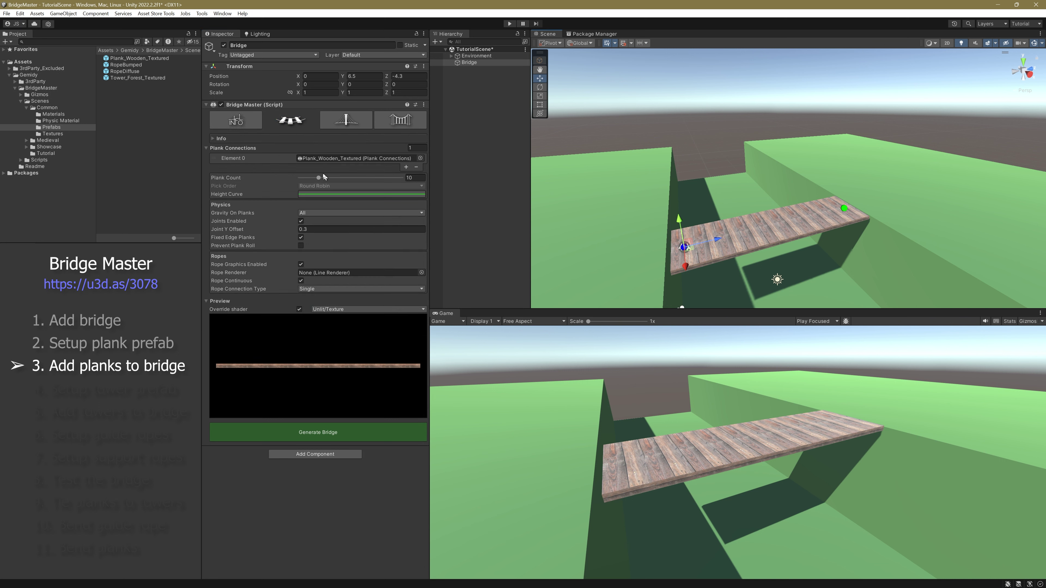
mouse_move(320, 180)
mouse_down()
mouse_move(304, 185)
mouse_move(316, 186)
mouse_up()
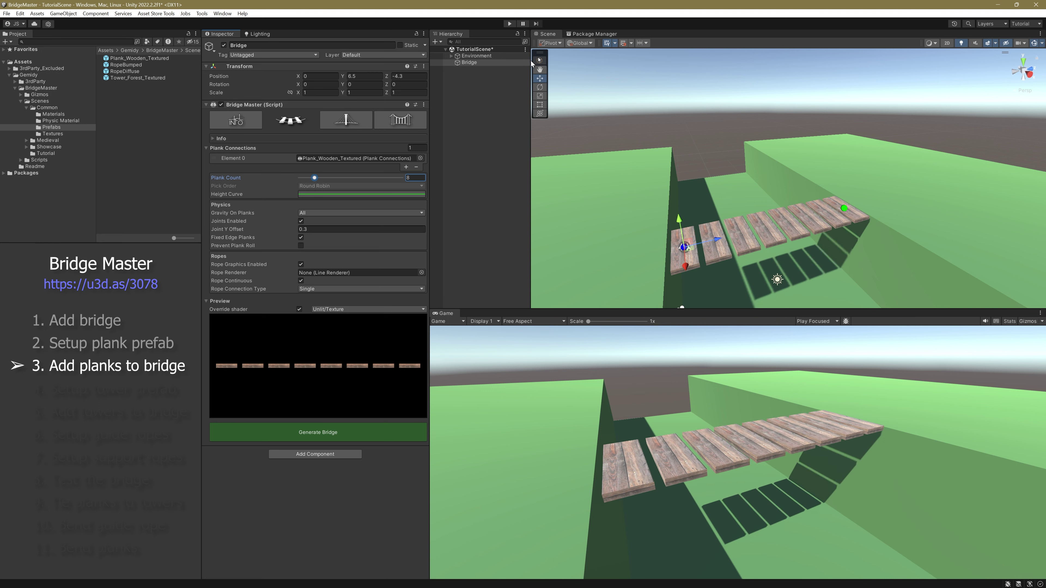
Play-test the bridge, inspecting the eight planks sagging into a curve, then stop play mode
click(509, 24)
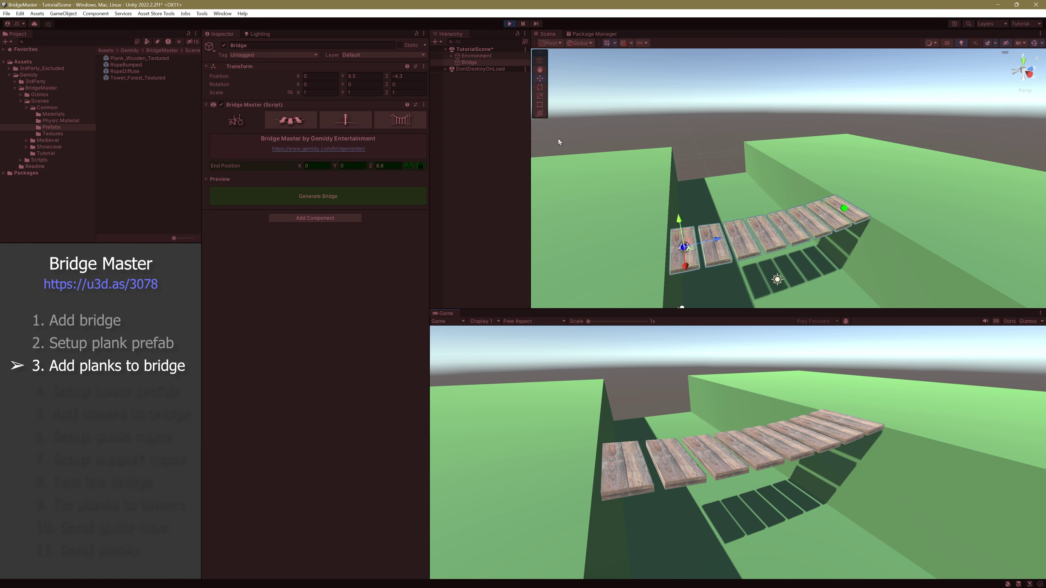
alt+drag(559, 138, 642, 195)
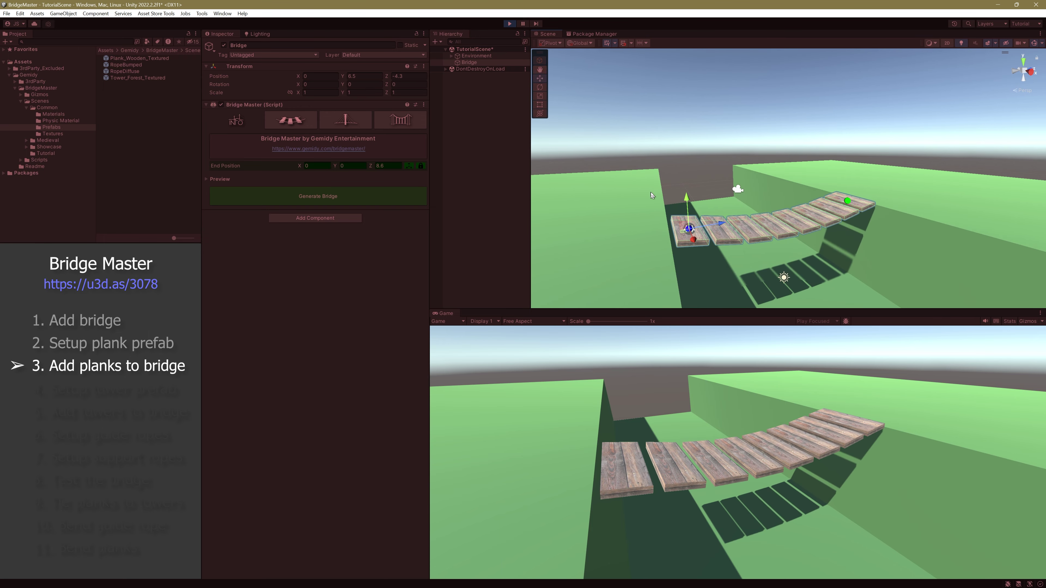
scroll(763, 231, up, 5)
alt+drag(763, 233, 691, 164)
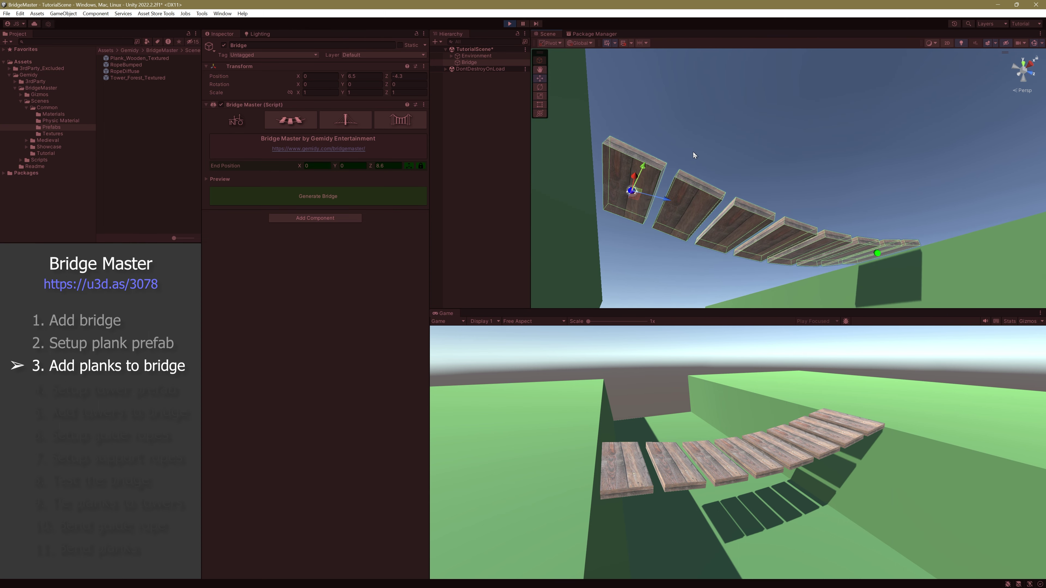
click(510, 24)
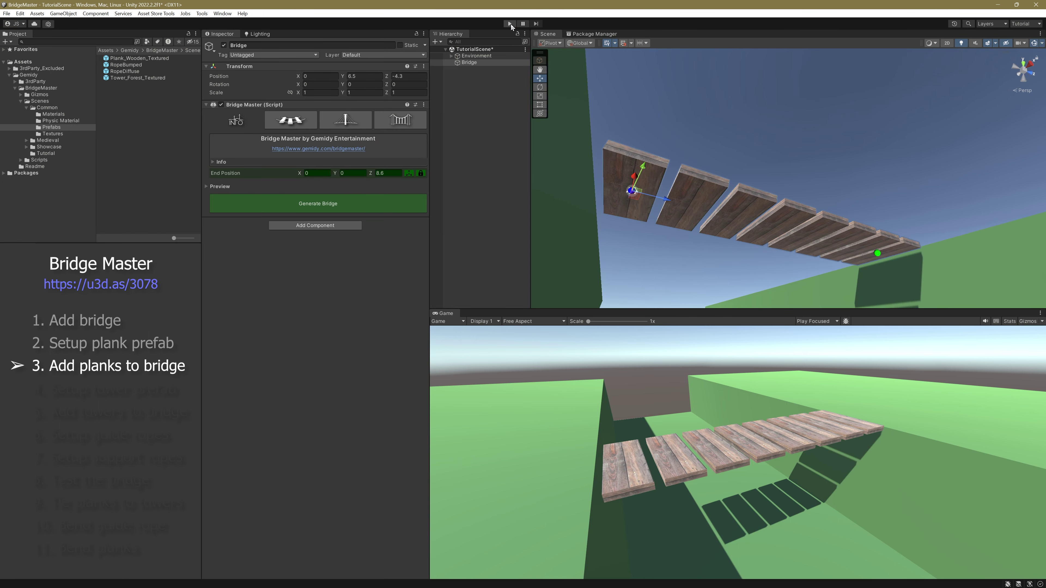
Drag the RopeBumped prefab into the Bridge's Rope Renderer field on the Planks tab
click(291, 120)
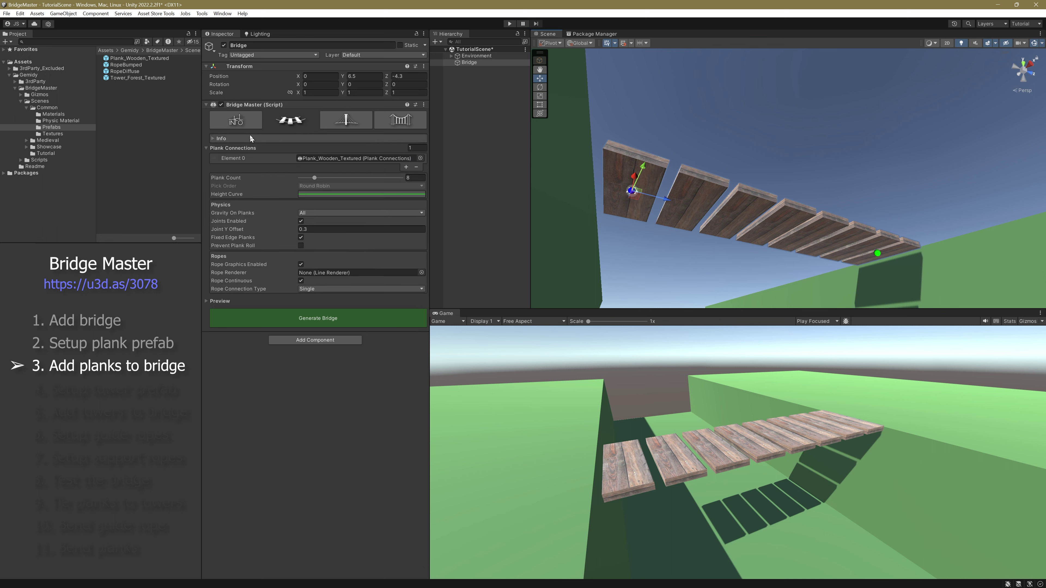
click(127, 65)
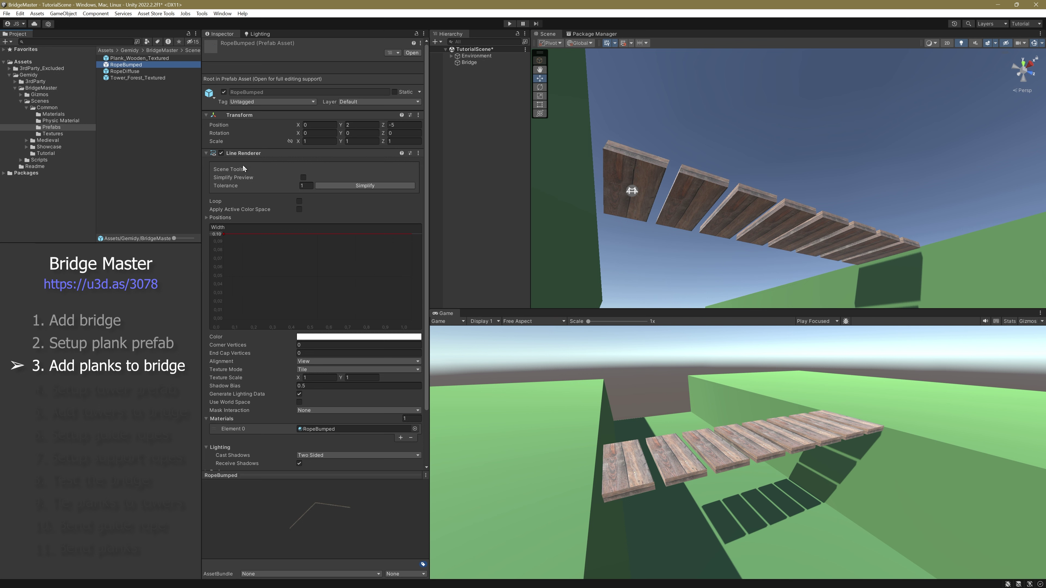
click(465, 63)
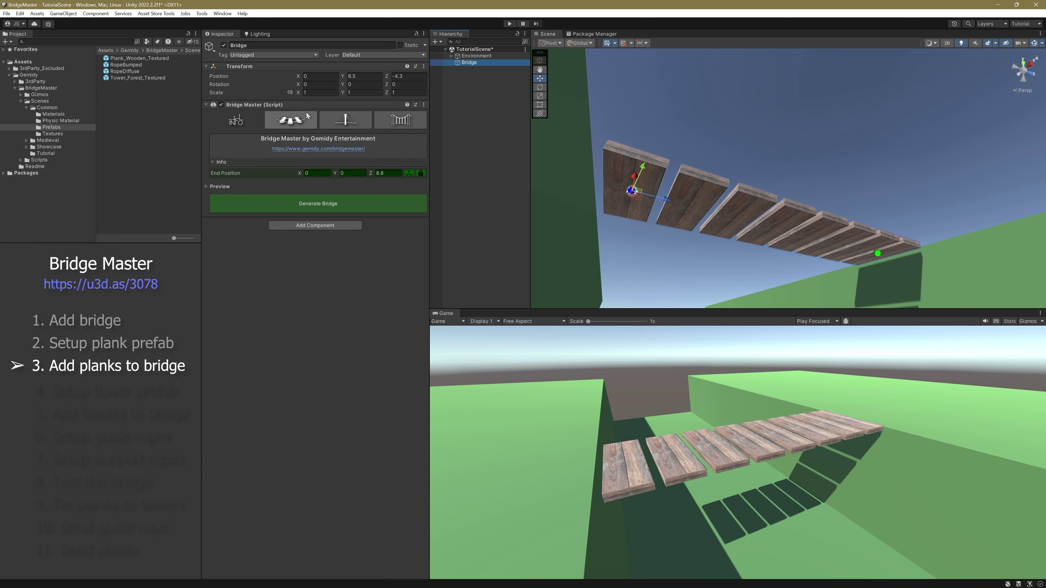
click(299, 119)
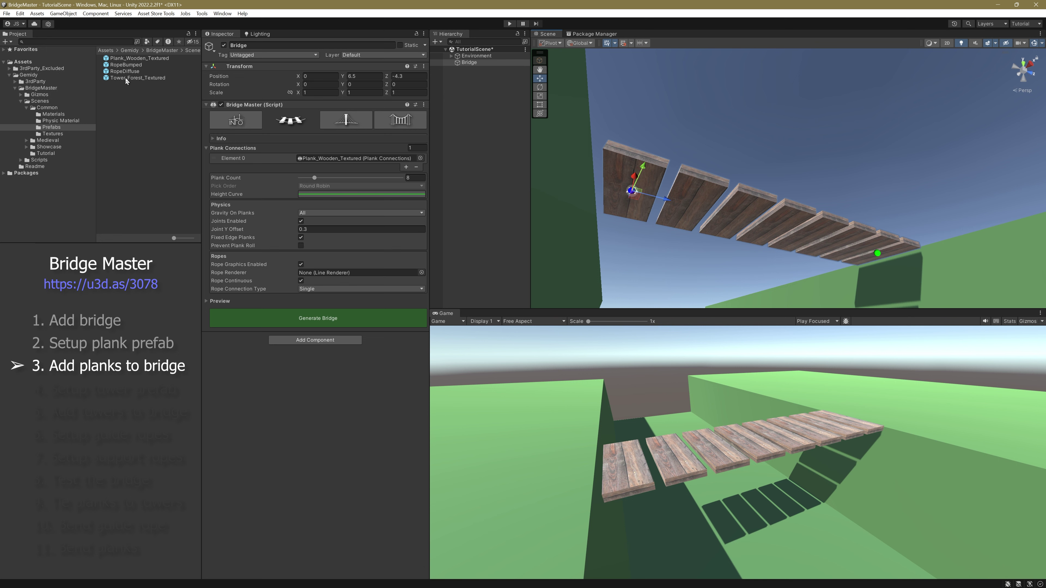
drag(123, 67, 220, 149)
drag(296, 225, 314, 273)
mouse_move(683, 165)
alt+mouse_down()
mouse_move(682, 86)
mouse_move(686, 173)
alt+mouse_up()
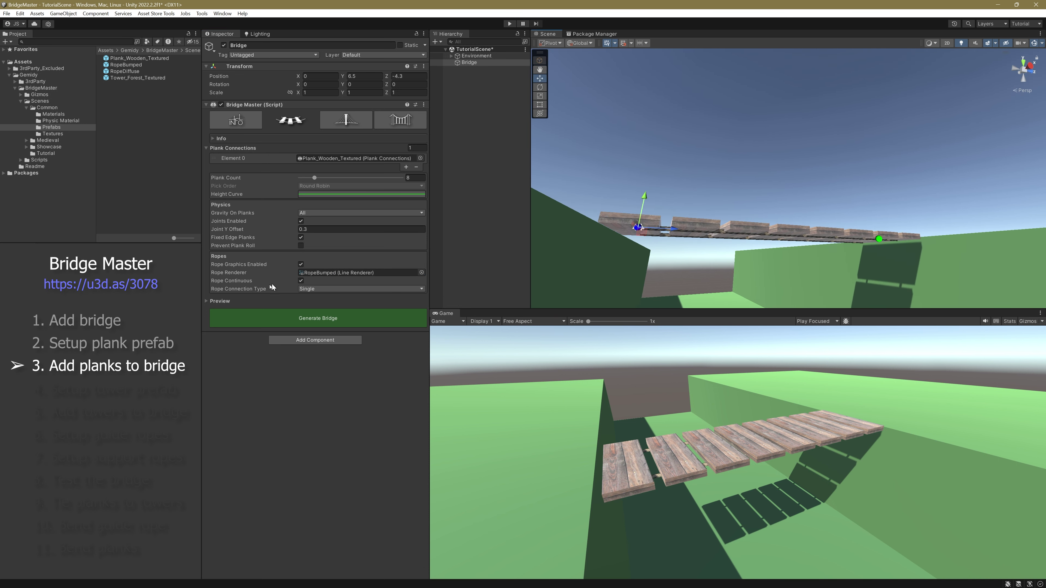
Add a tower entry, Tower_1, to the bridge's Towers list
click(211, 303)
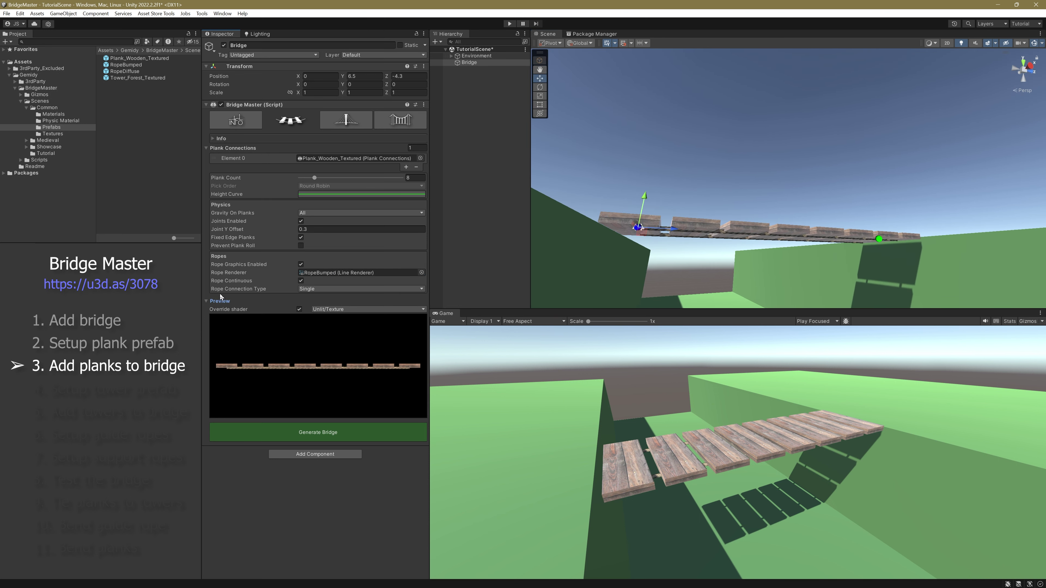
click(355, 120)
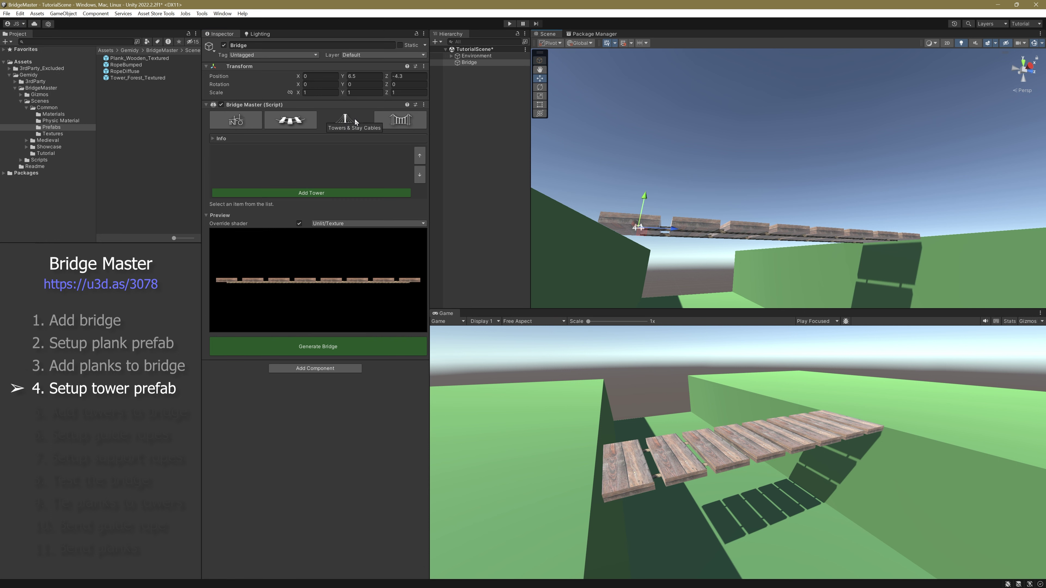
click(322, 194)
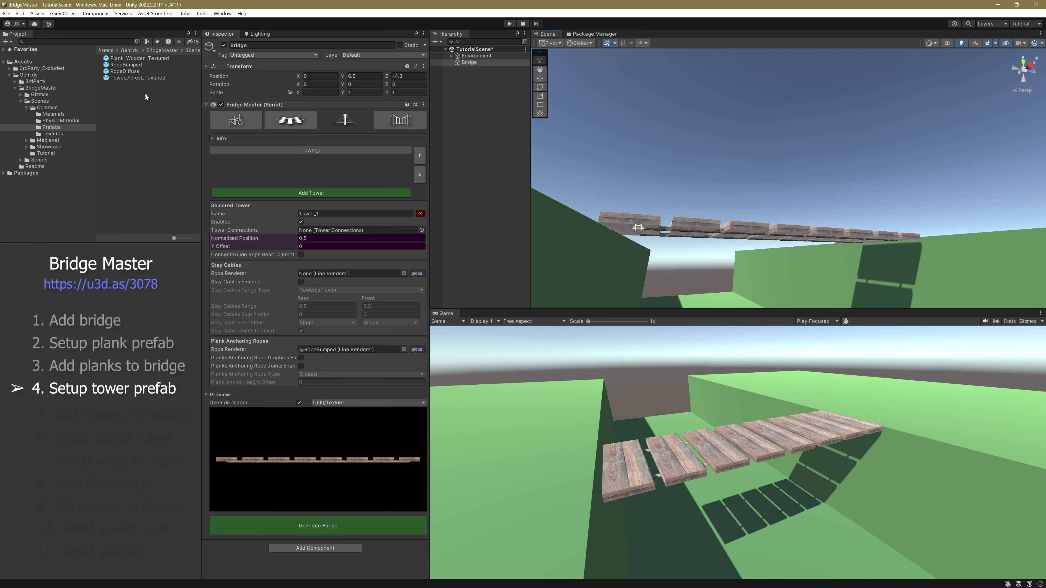
Add a Tower Connections component to the Tower_Forest_Textured prefab
click(120, 78)
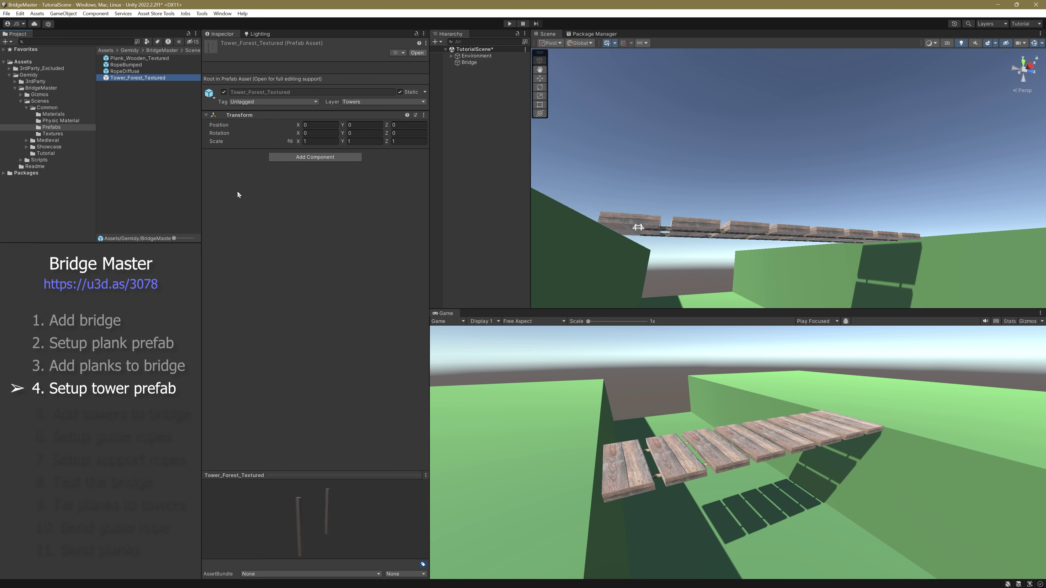
click(307, 158)
text(tower)
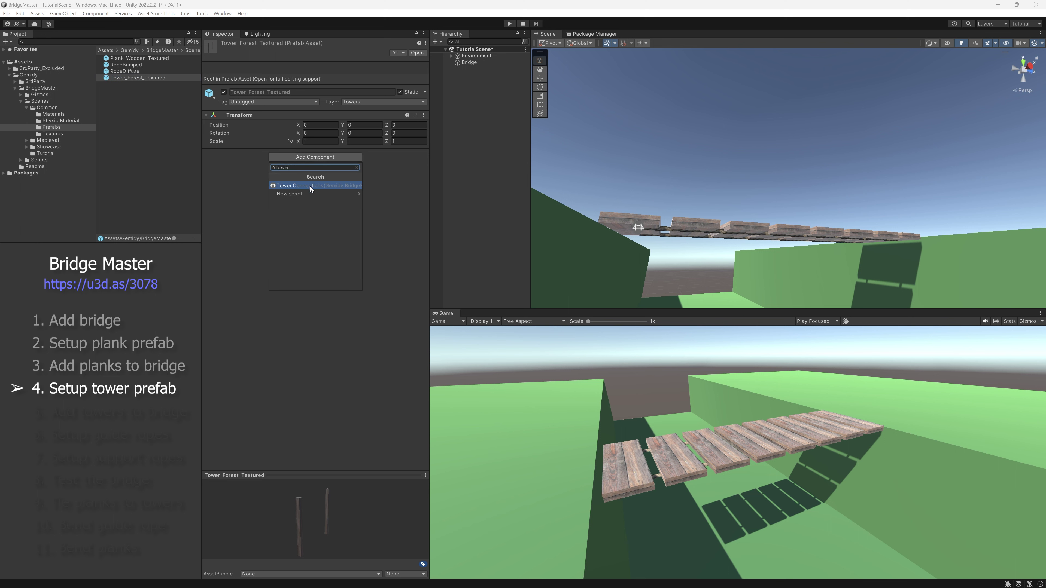
click(311, 187)
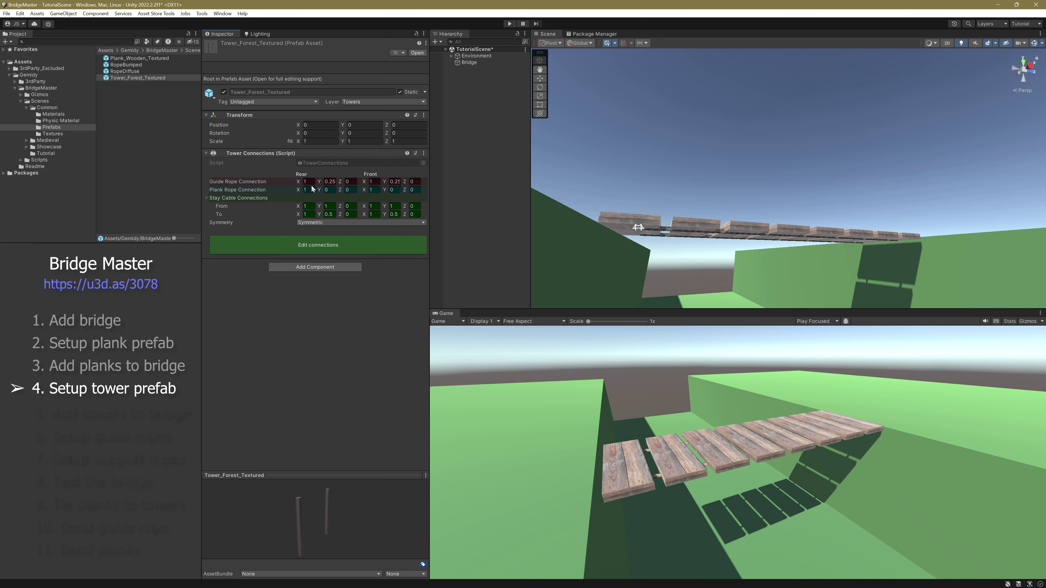
Raise the tower's stay cable and guide rope connection points up toward the pole tops
click(310, 247)
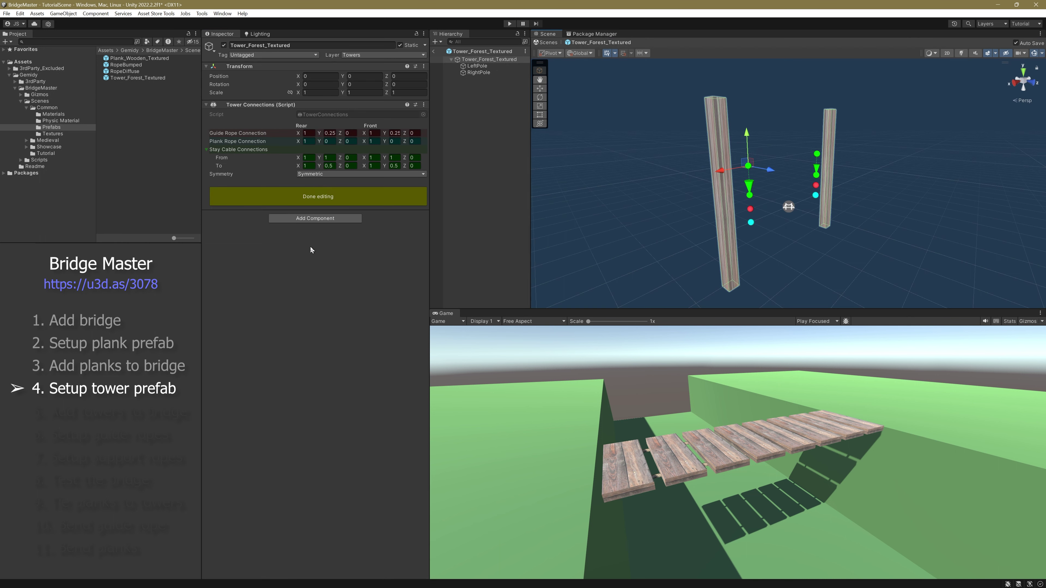
alt+drag(593, 202, 865, 227)
drag(845, 156, 880, 108)
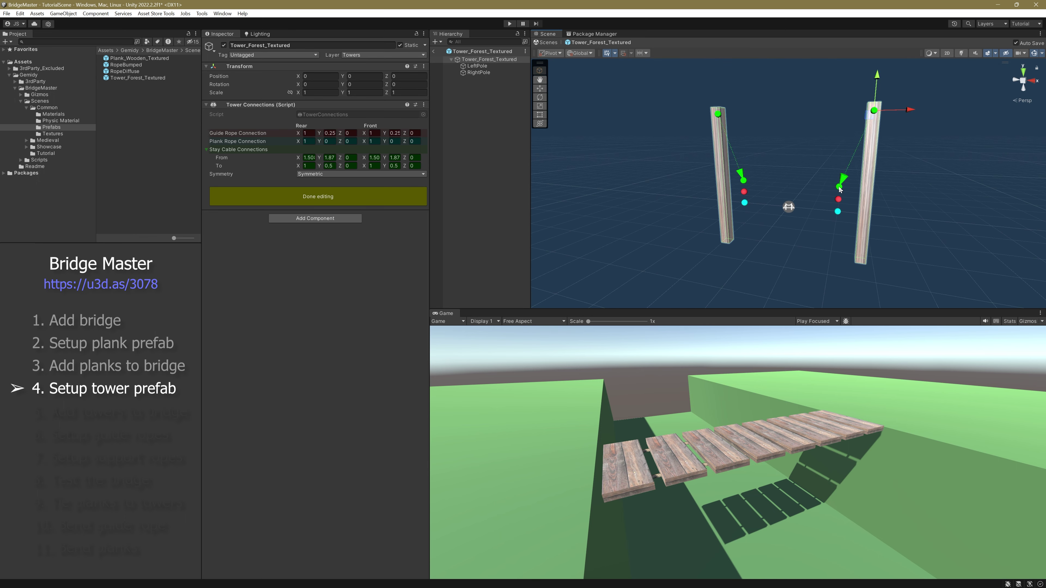
drag(839, 189, 878, 133)
drag(840, 200, 880, 118)
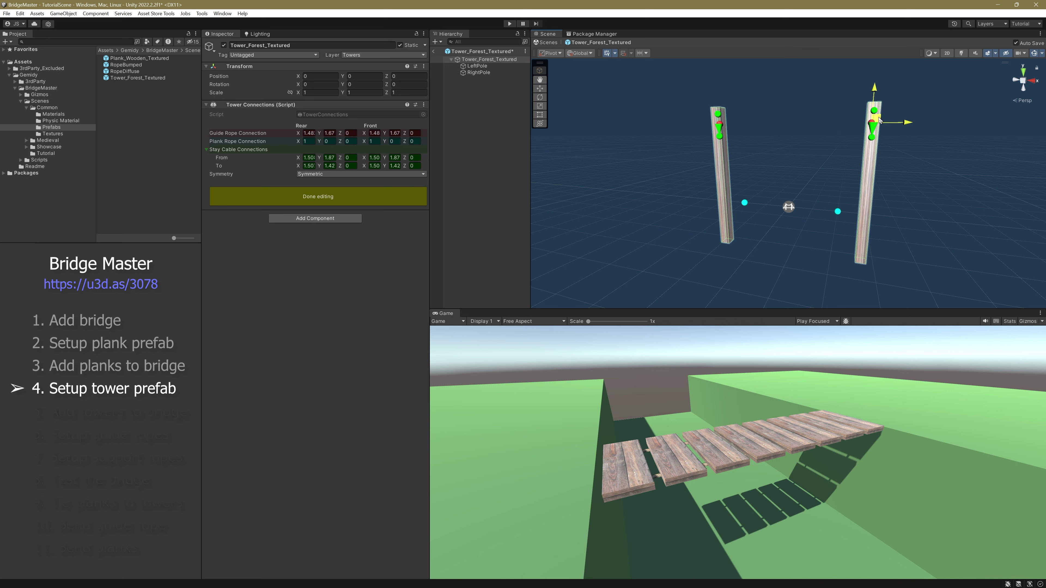
In an orthographic back view, move the plank rope connection points out to the poles at X 1.50
click(1014, 81)
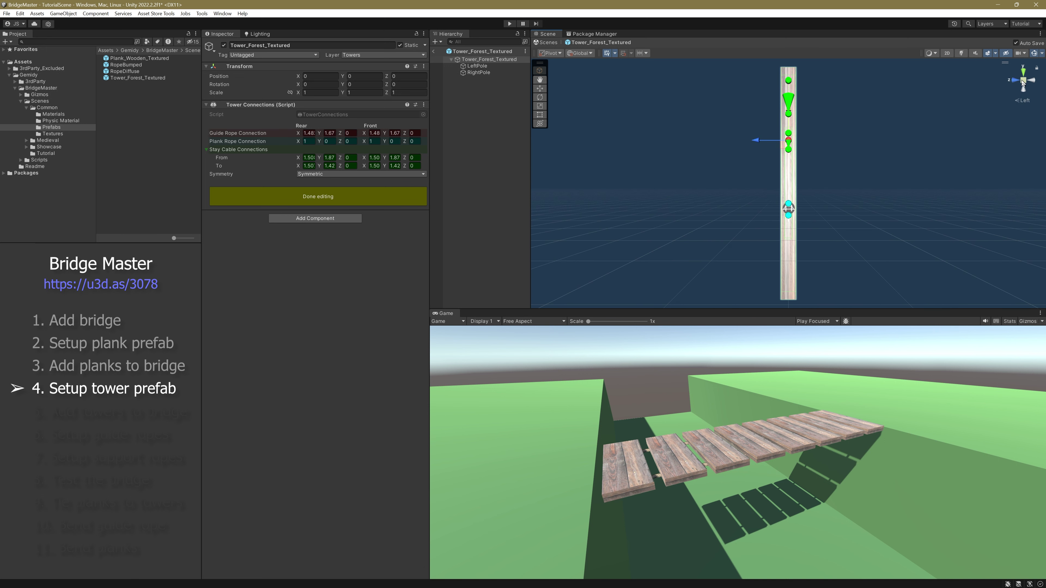
click(1023, 81)
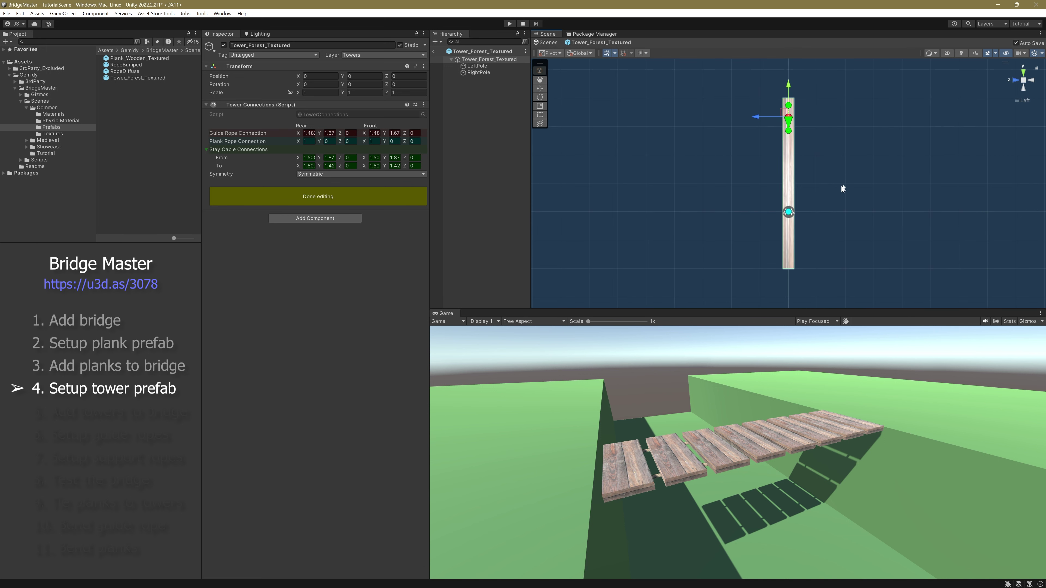
click(1033, 82)
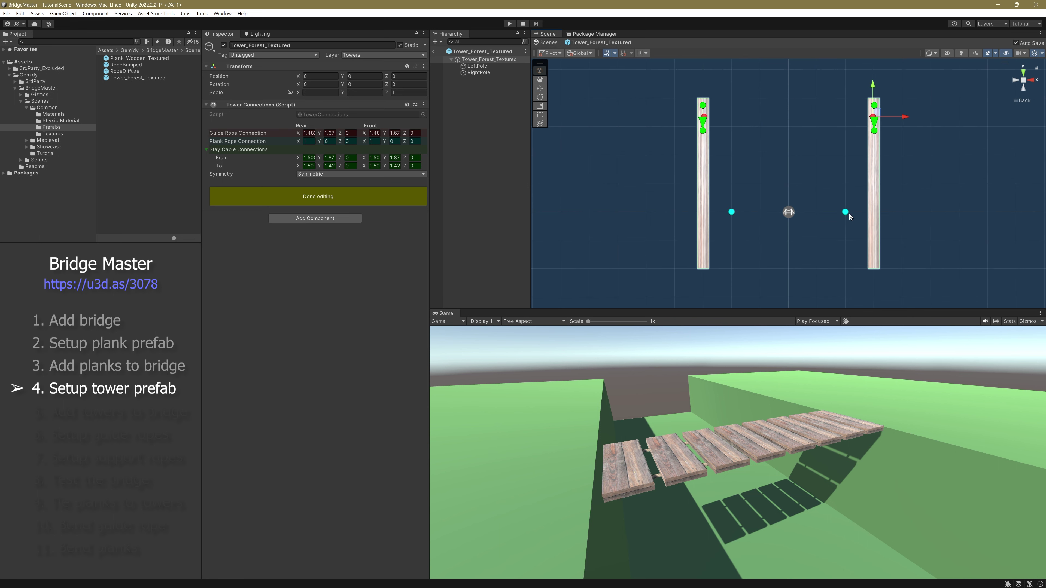
click(846, 213)
drag(880, 215, 905, 214)
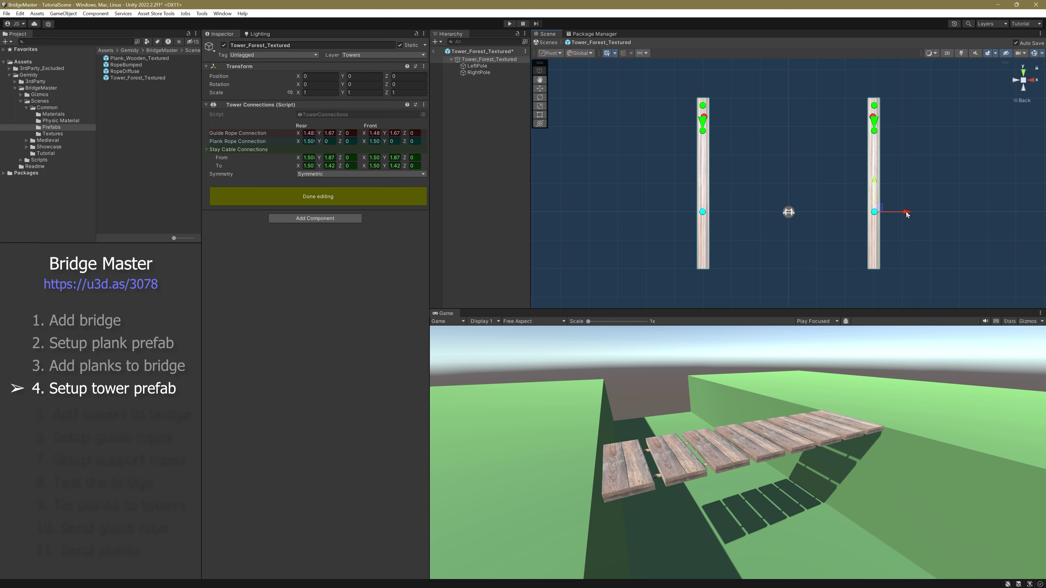
click(1023, 81)
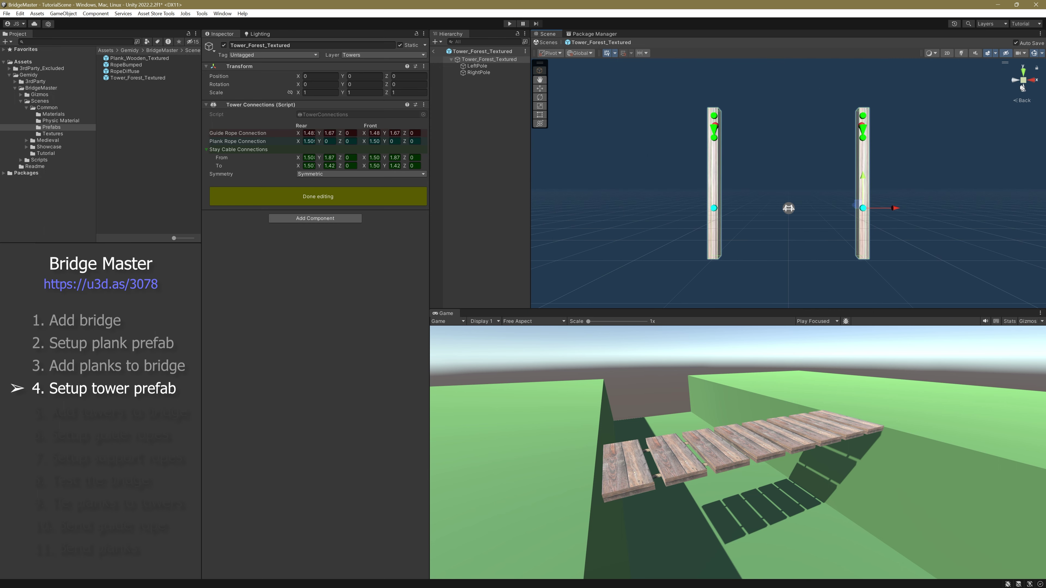
Offset the plank rope points slightly along Z and spread the guide rope points along Z
alt+drag(735, 169, 706, 149)
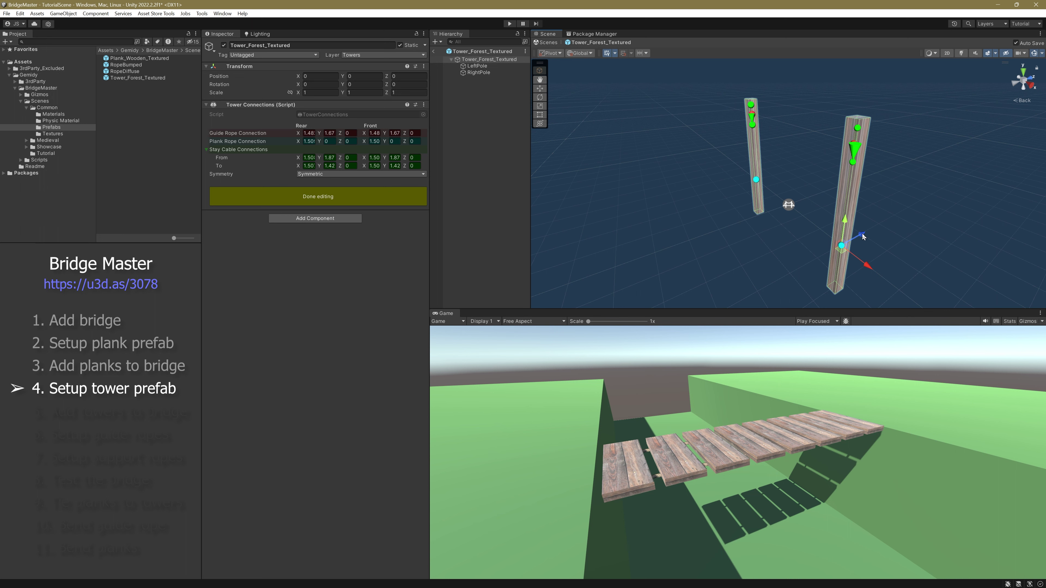
drag(863, 236, 867, 234)
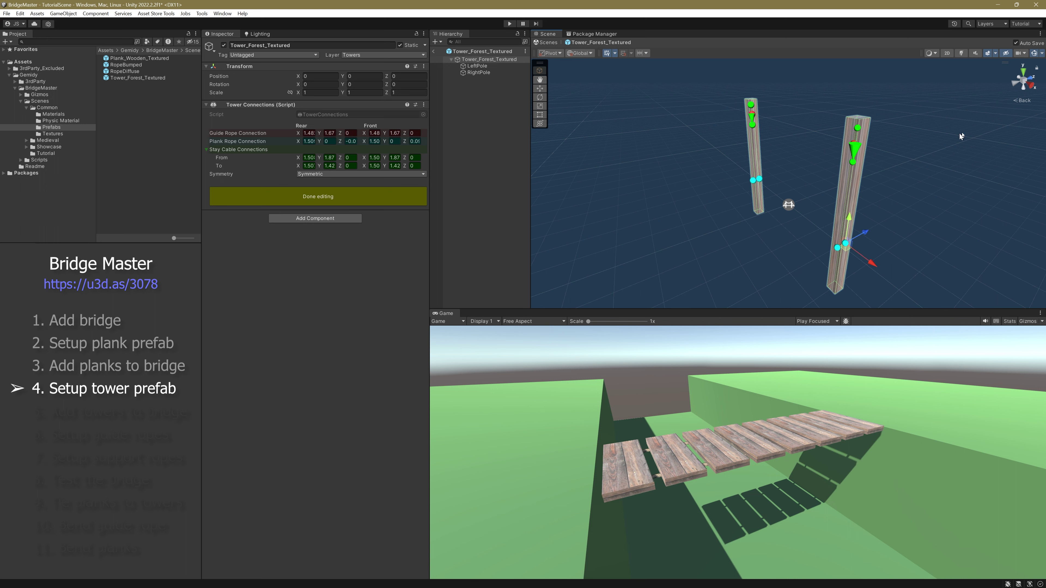
click(1031, 87)
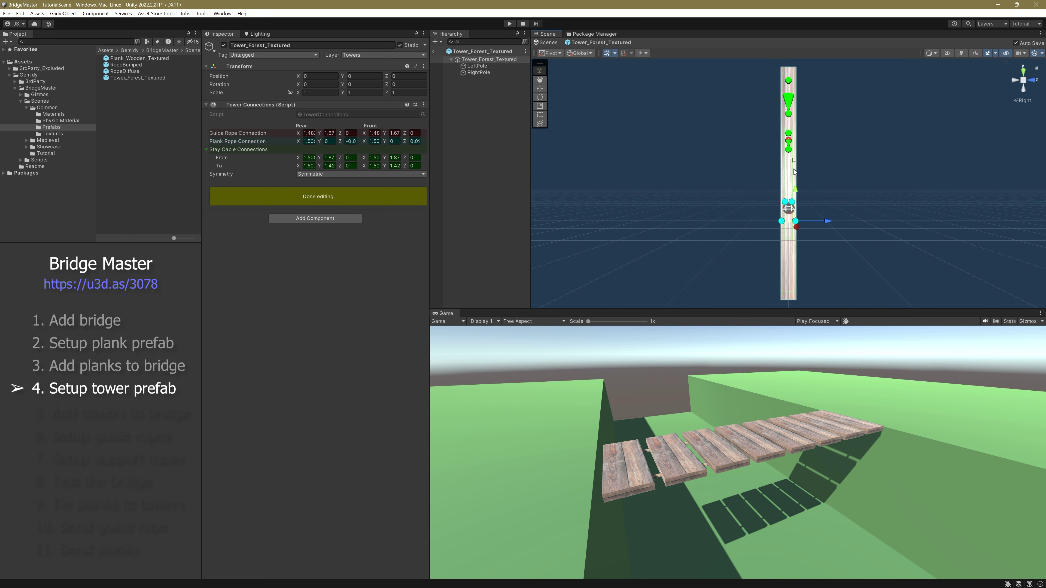
click(791, 141)
drag(823, 142, 988, 99)
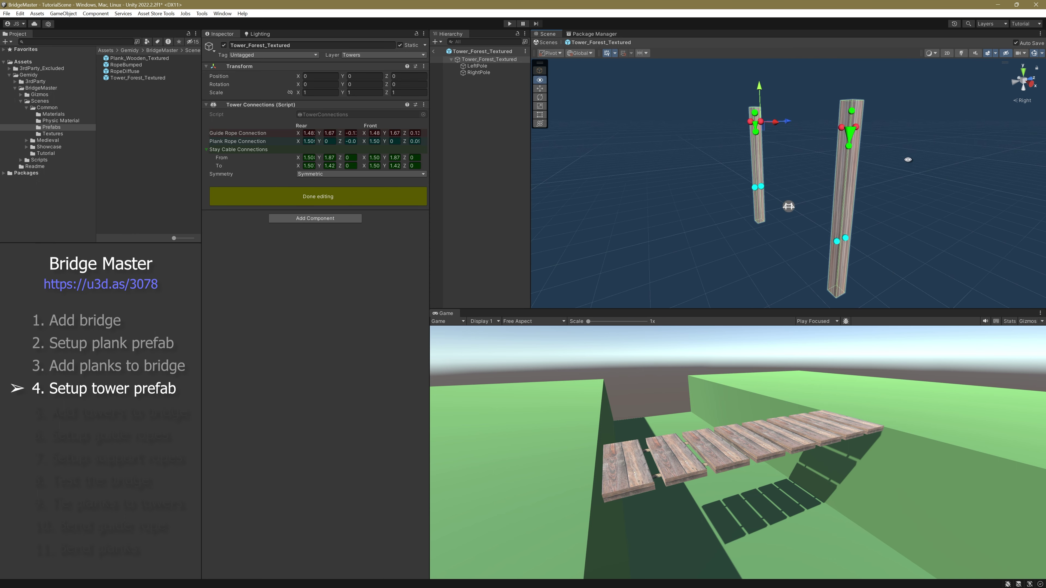
Raise the guide rope connection points to Y 1.75 in an orthographic right view and finish editing
click(1031, 88)
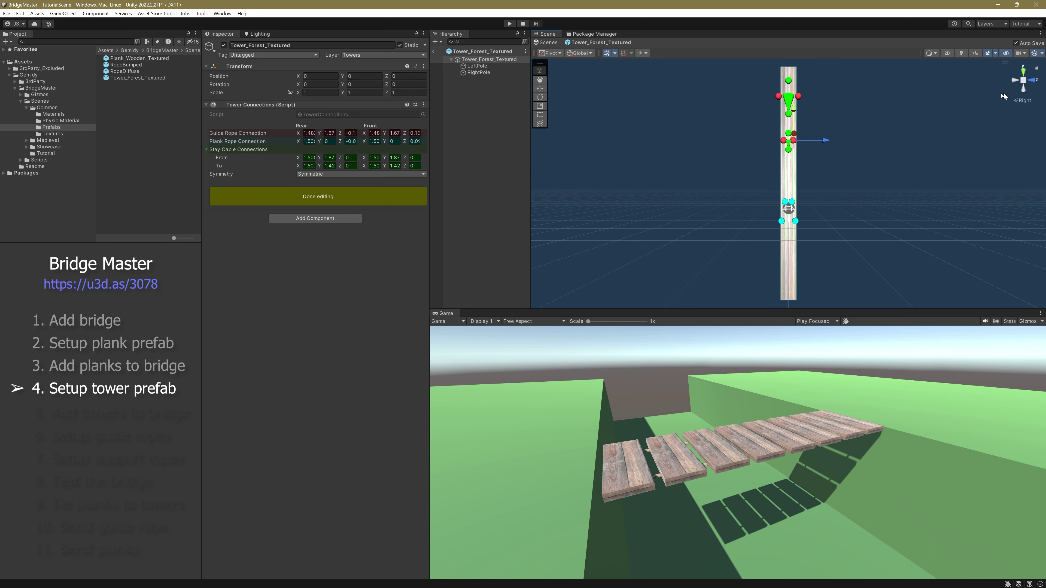
click(1022, 82)
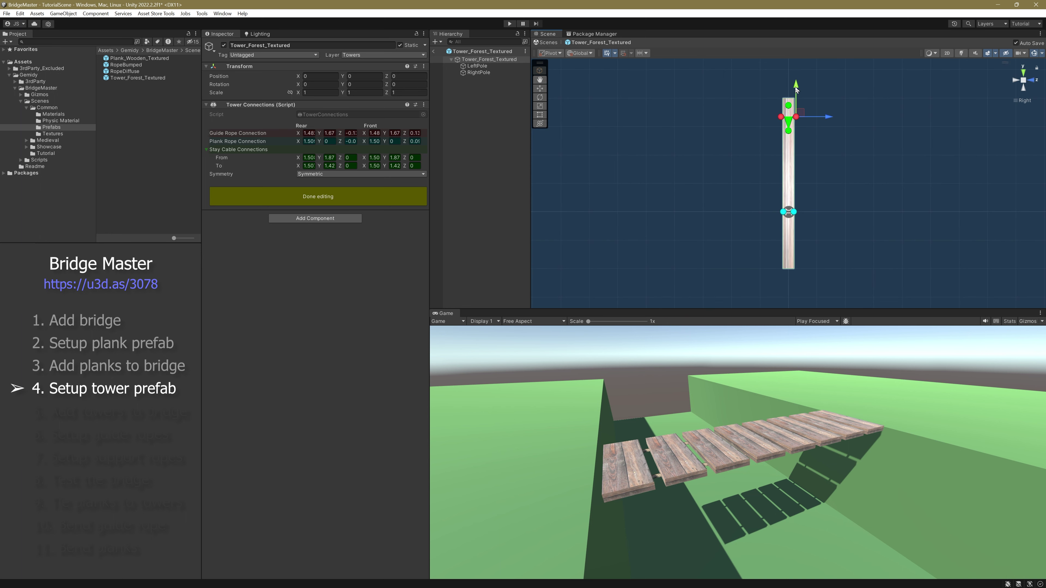
drag(796, 90, 828, 116)
alt+drag(1024, 85, 814, 169)
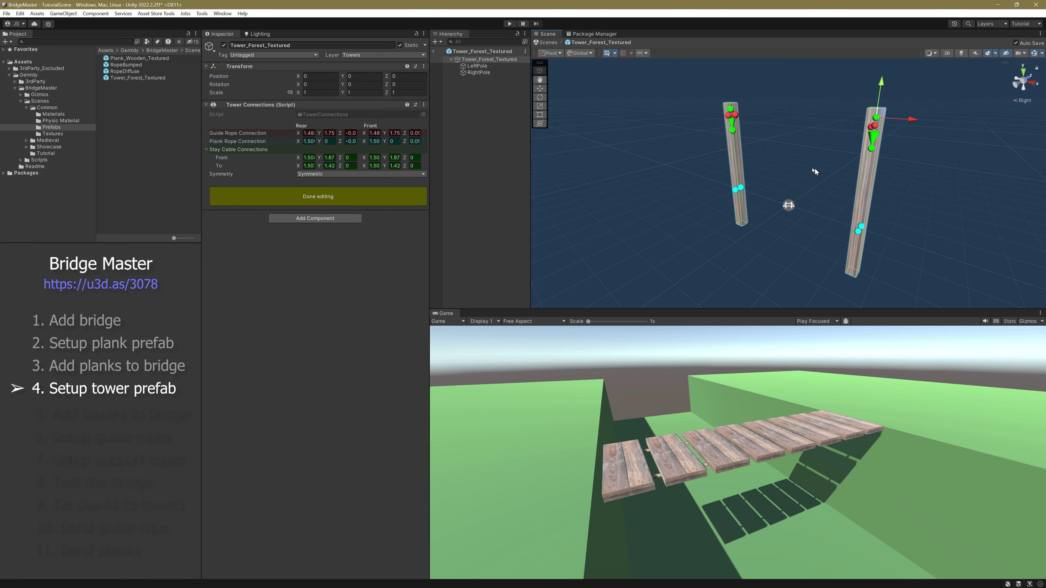
click(362, 197)
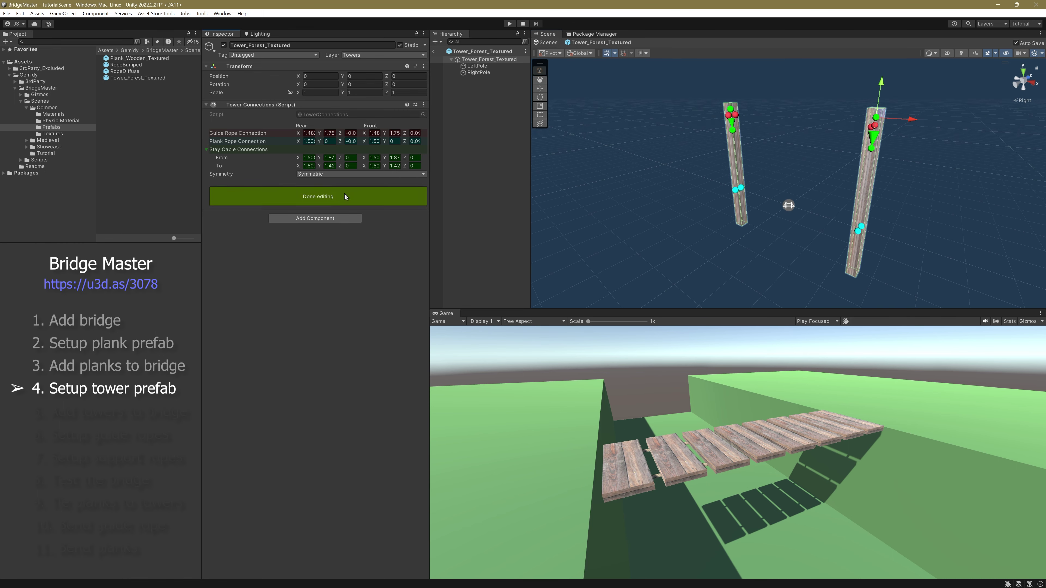
Return to the scene, select Bridge, and assign Tower_Forest_Textured as the tower prefab
click(434, 53)
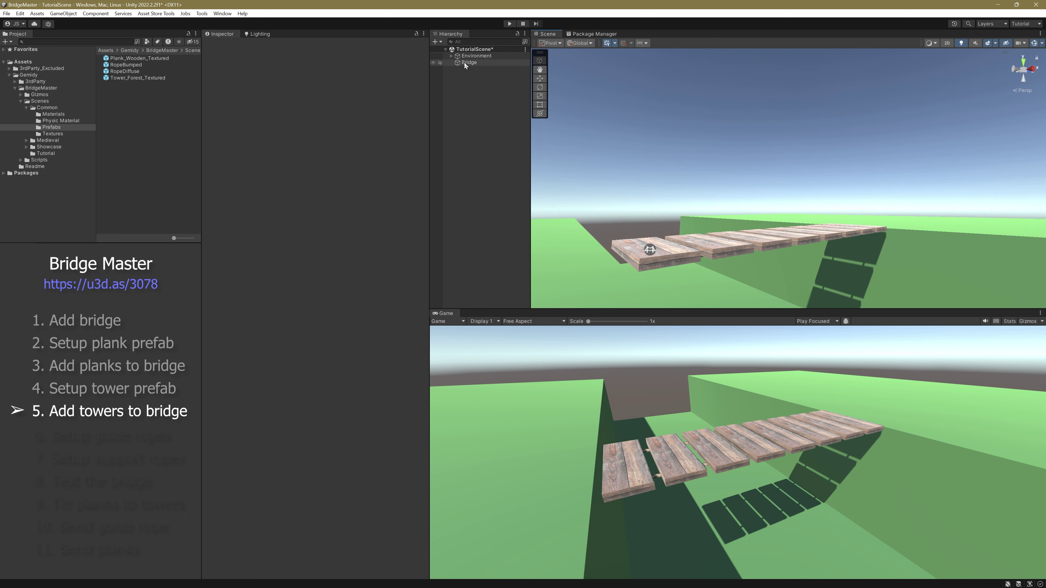
click(464, 62)
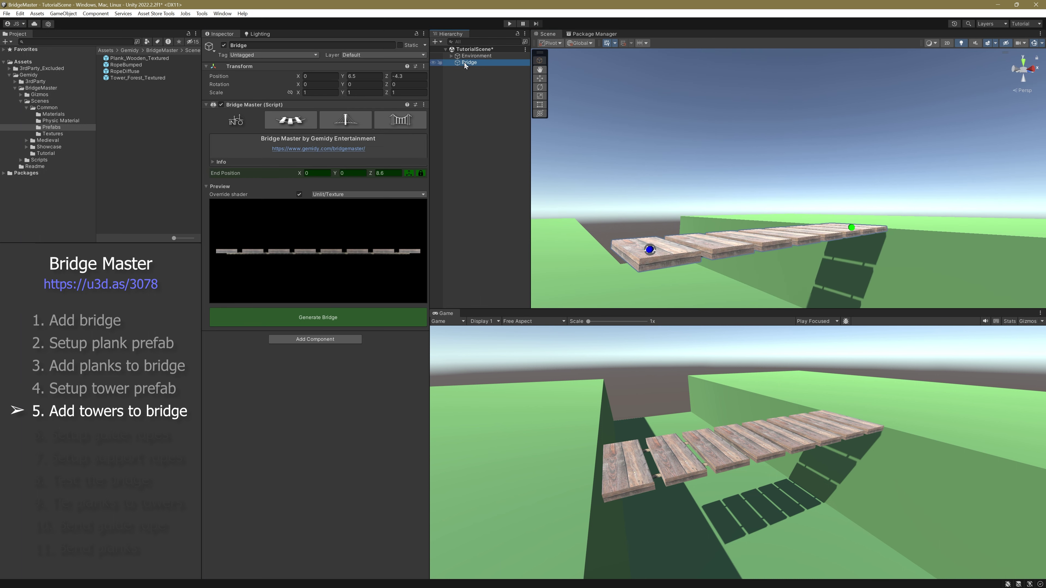
click(341, 119)
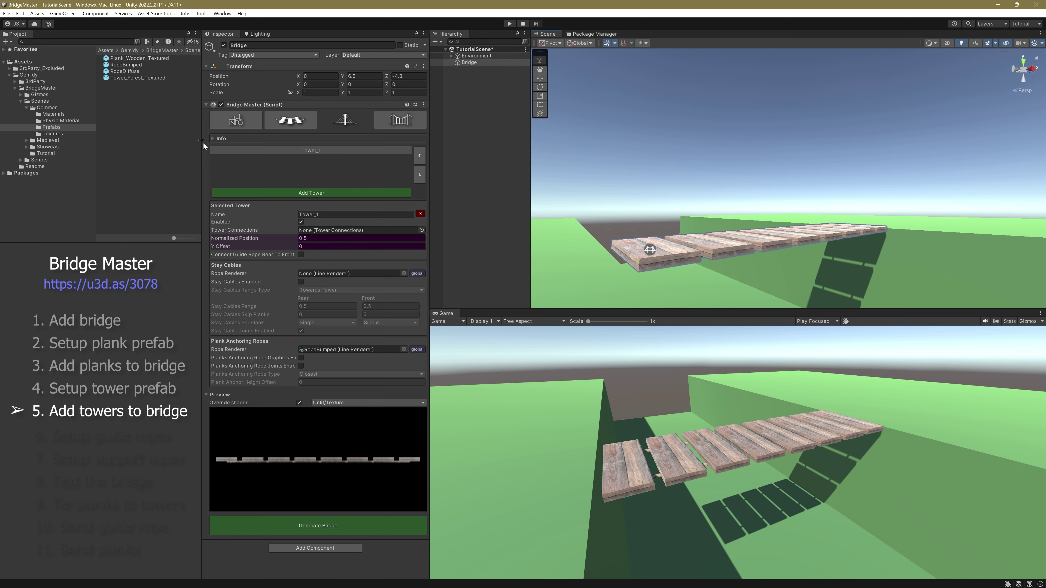
drag(117, 78, 310, 231)
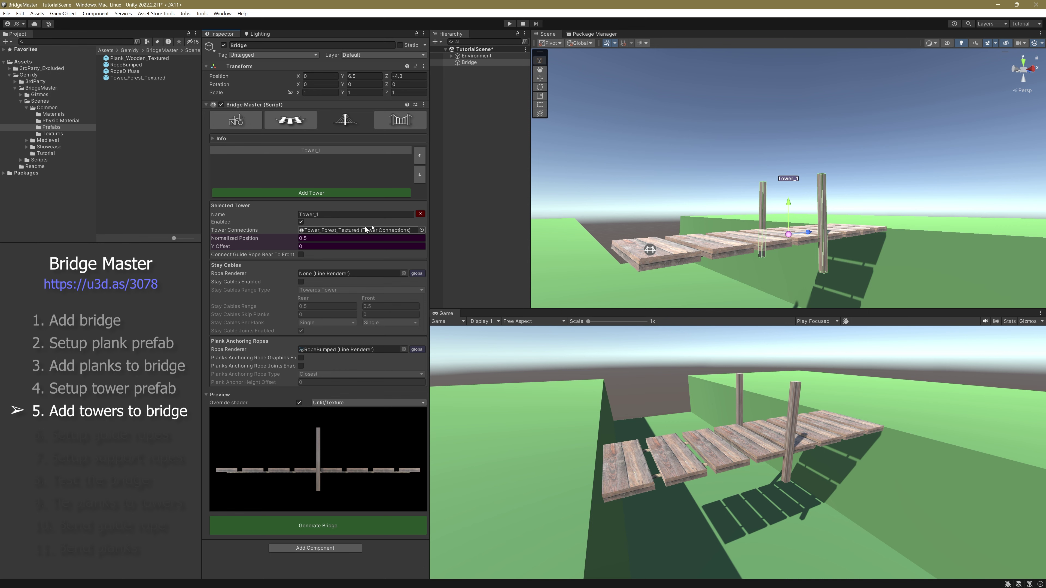
Place Tower_1 at the bridge start with normalized position -0.1
alt+drag(726, 166, 708, 217)
drag(816, 209, 718, 220)
click(407, 237)
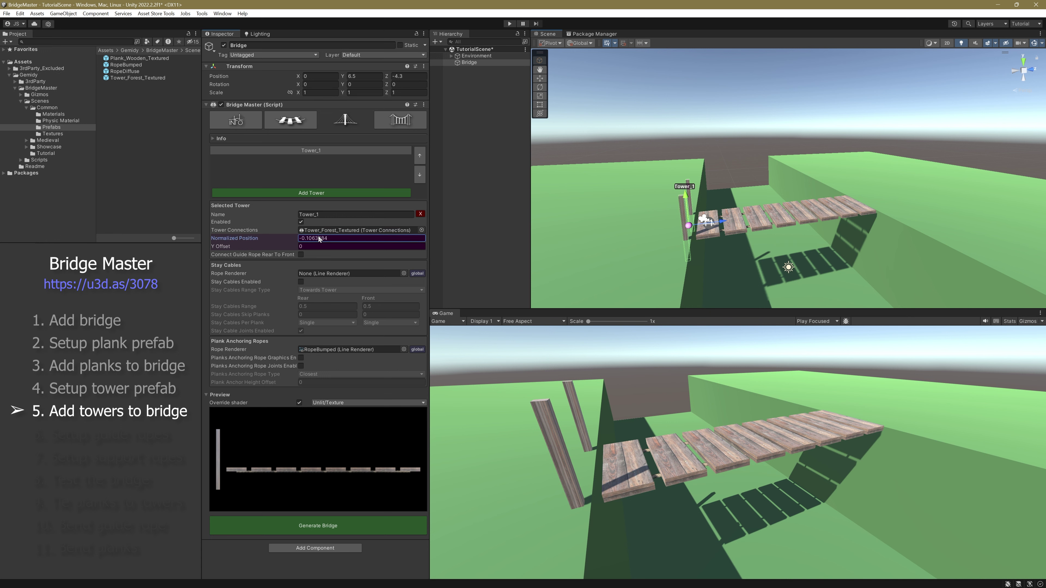
text(-)
text(0.1)
key(Tab)
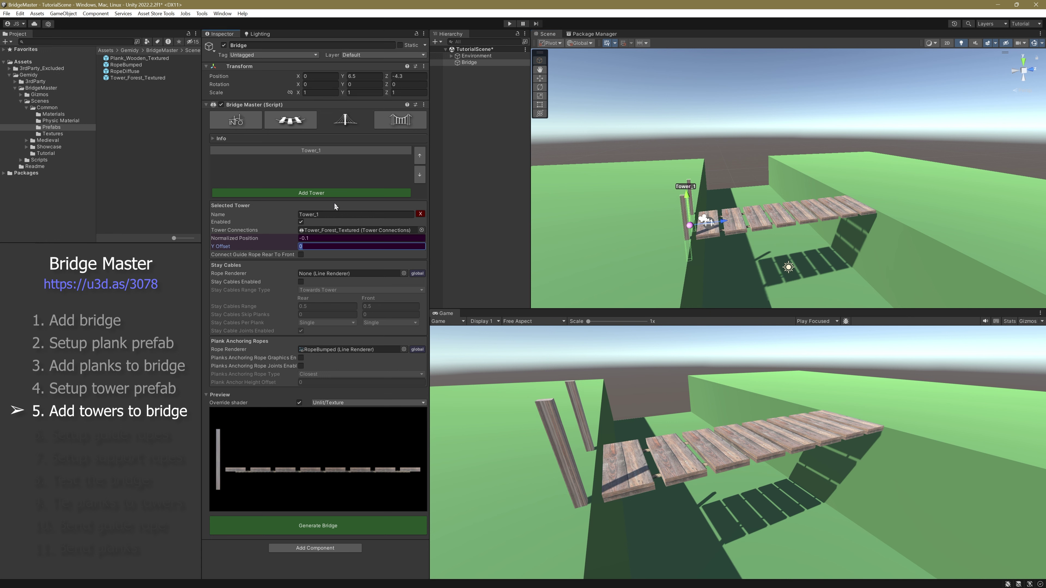
Add Tower_2 at the far end with normalized position 1.1
click(329, 194)
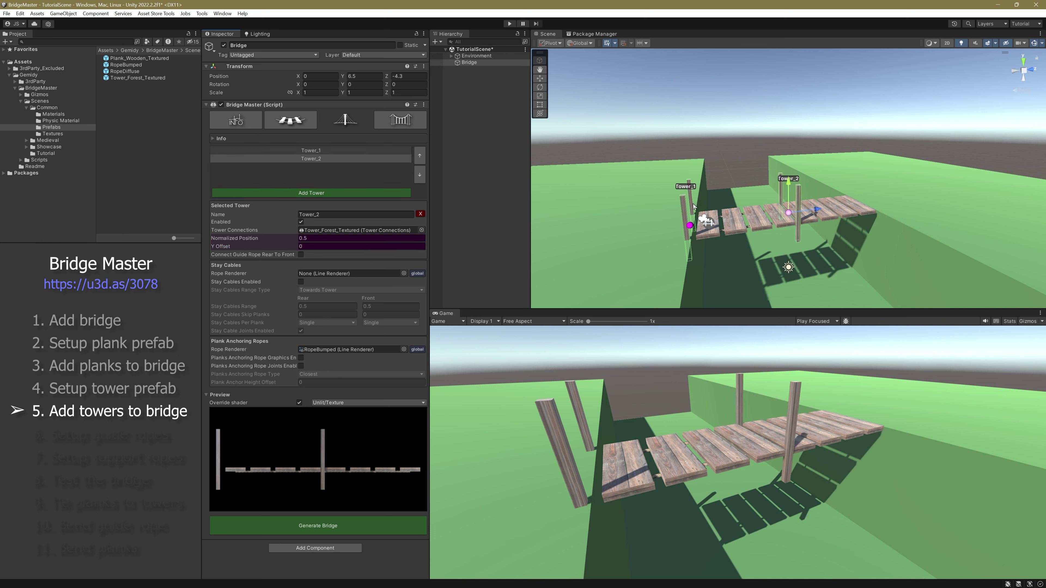
drag(818, 208, 896, 198)
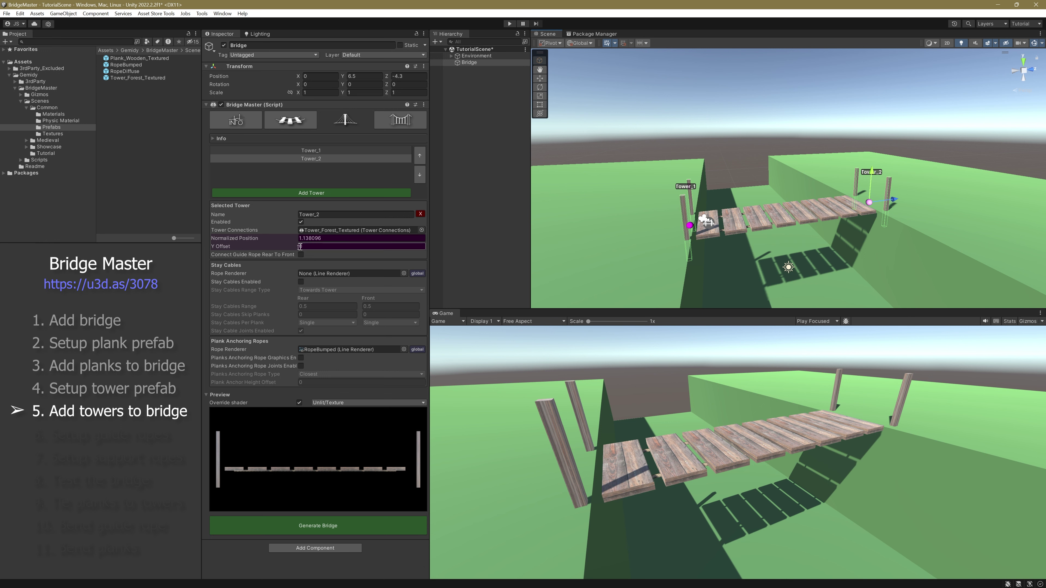
click(326, 240)
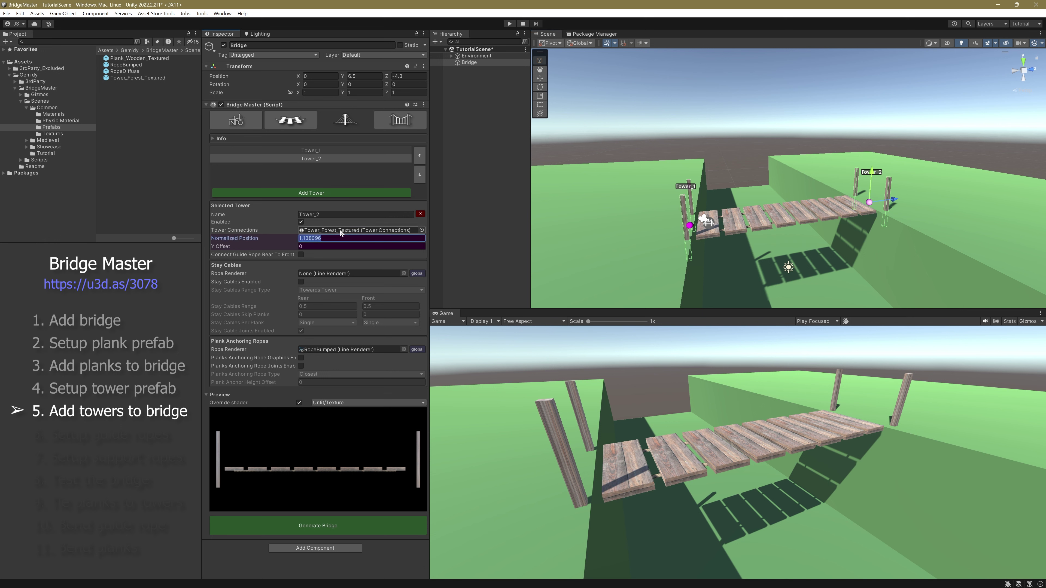
text(1.1)
mouse_move(789, 216)
alt+mouse_down()
mouse_move(800, 209)
mouse_move(805, 223)
alt+mouse_up()
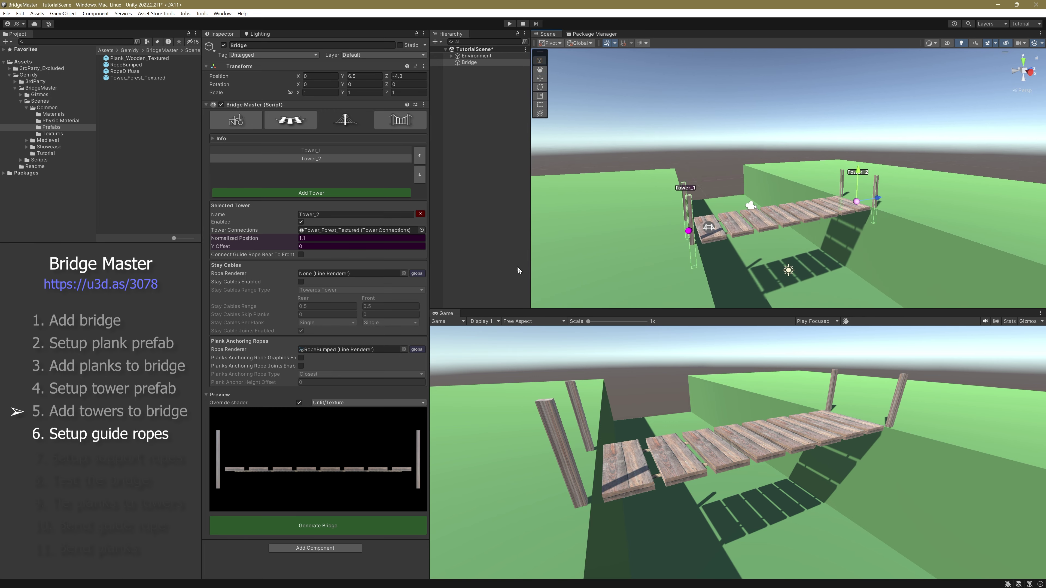
Add a guide rope using RopeBumped as its rope renderer
click(392, 127)
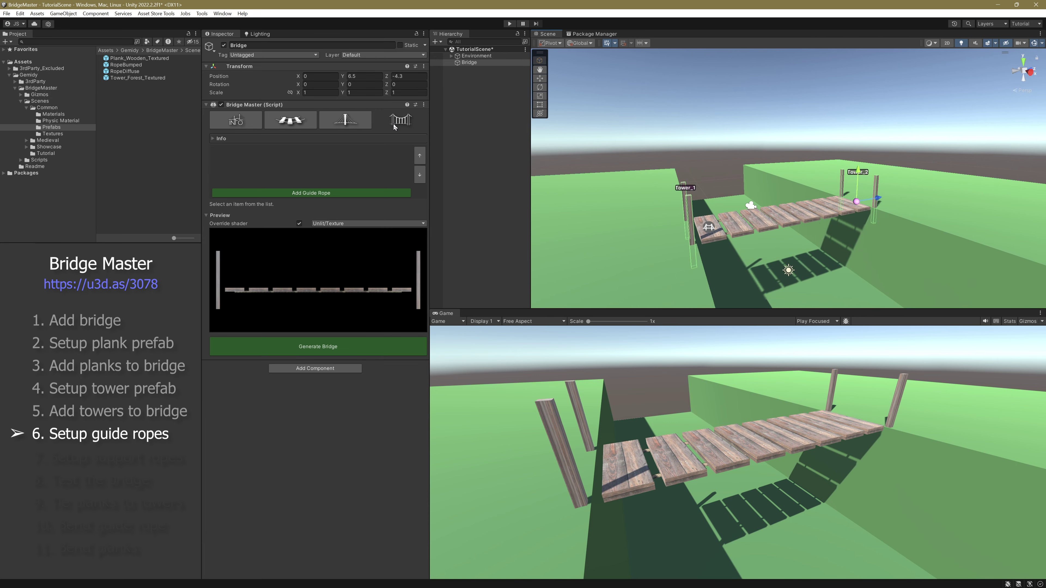
click(321, 194)
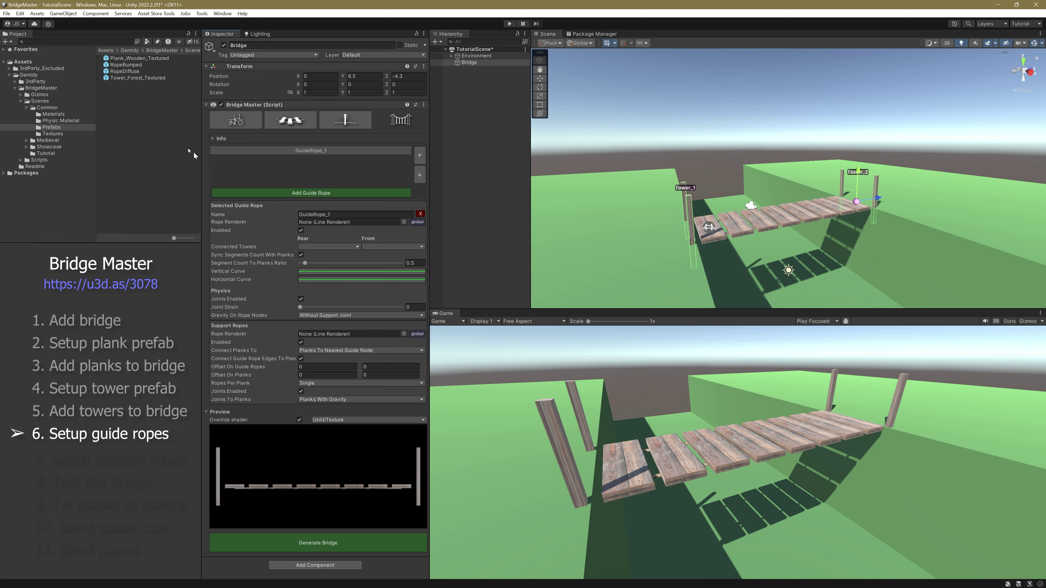
click(129, 65)
drag(195, 144, 315, 223)
Connect the guide rope's rear end to Tower_1 and front end to Tower_2
click(329, 248)
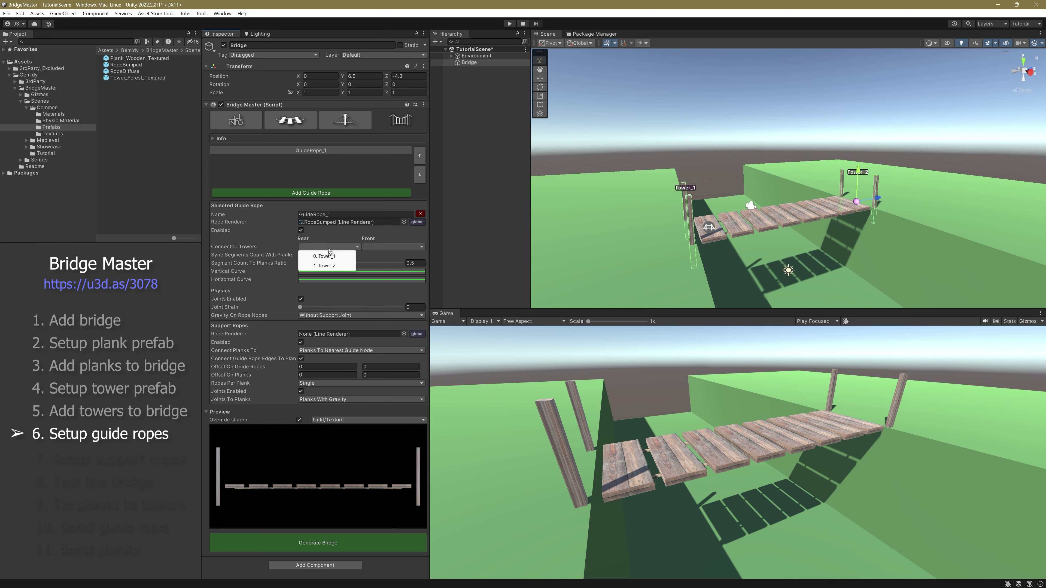
click(317, 257)
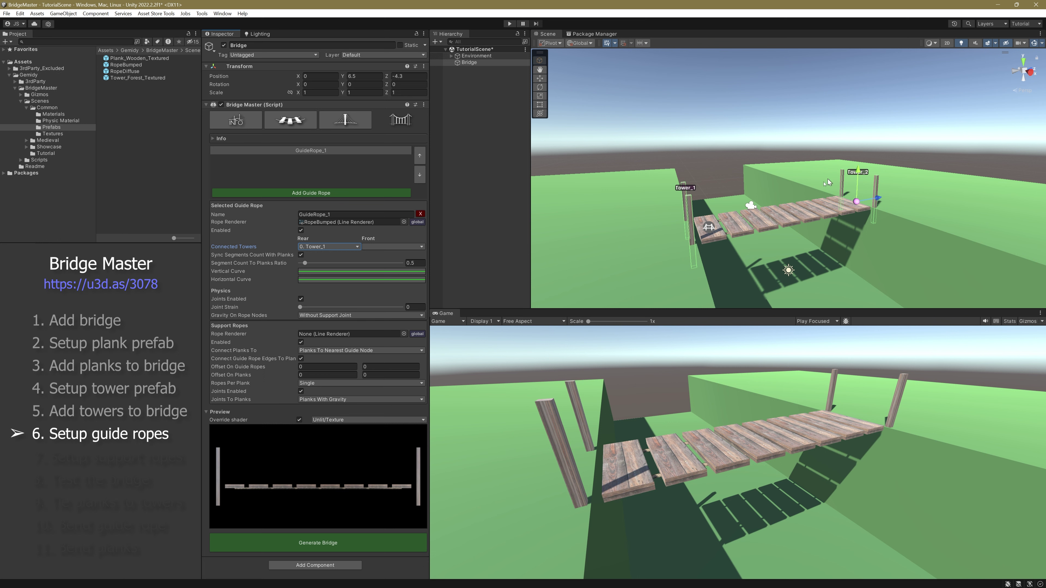
click(414, 249)
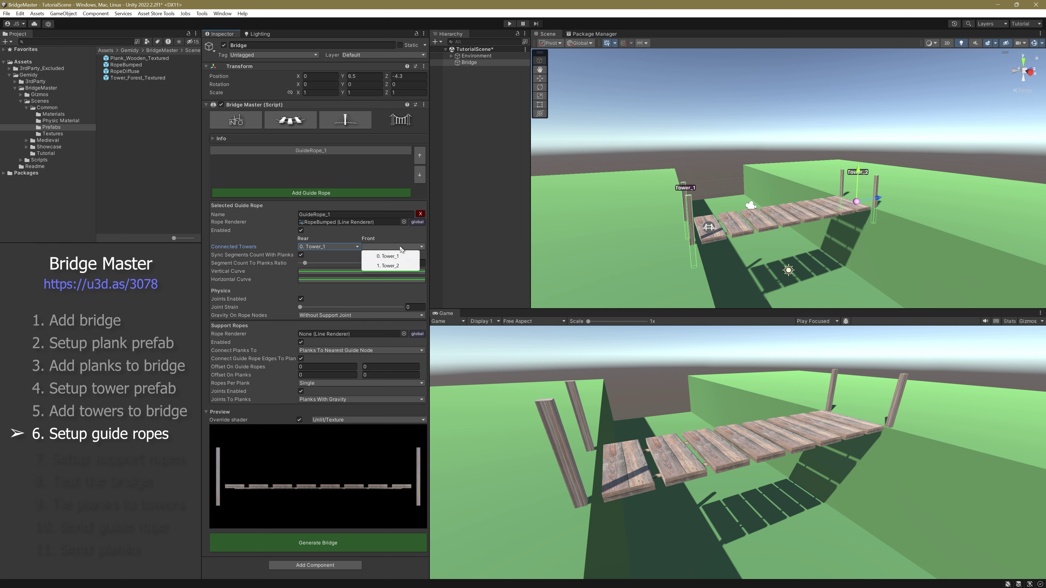
click(389, 267)
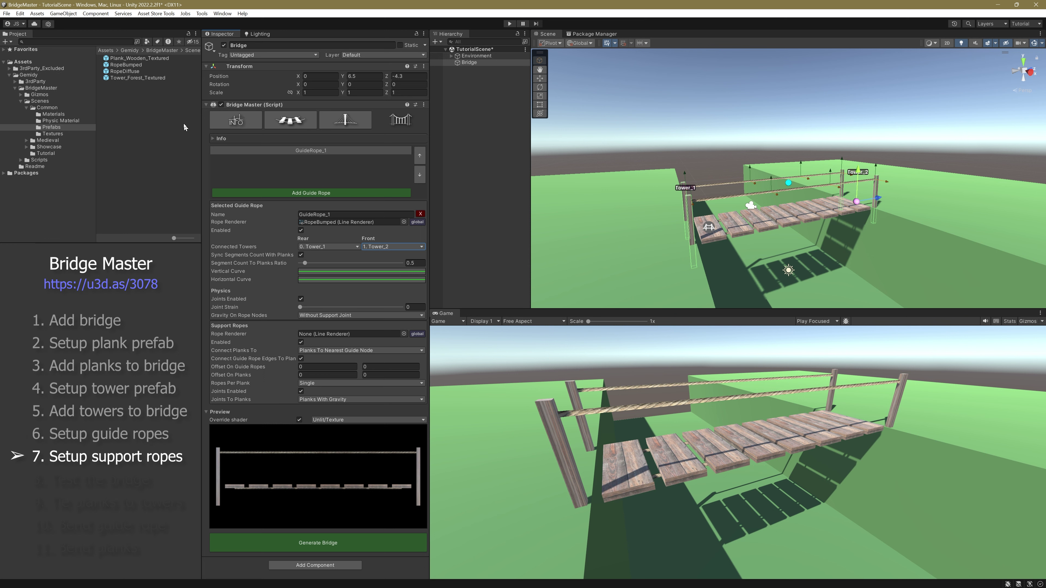
Use RopeBumped for the support ropes and set Segment Count To Planks Ratio to 2
drag(134, 69, 224, 223)
drag(274, 312, 326, 336)
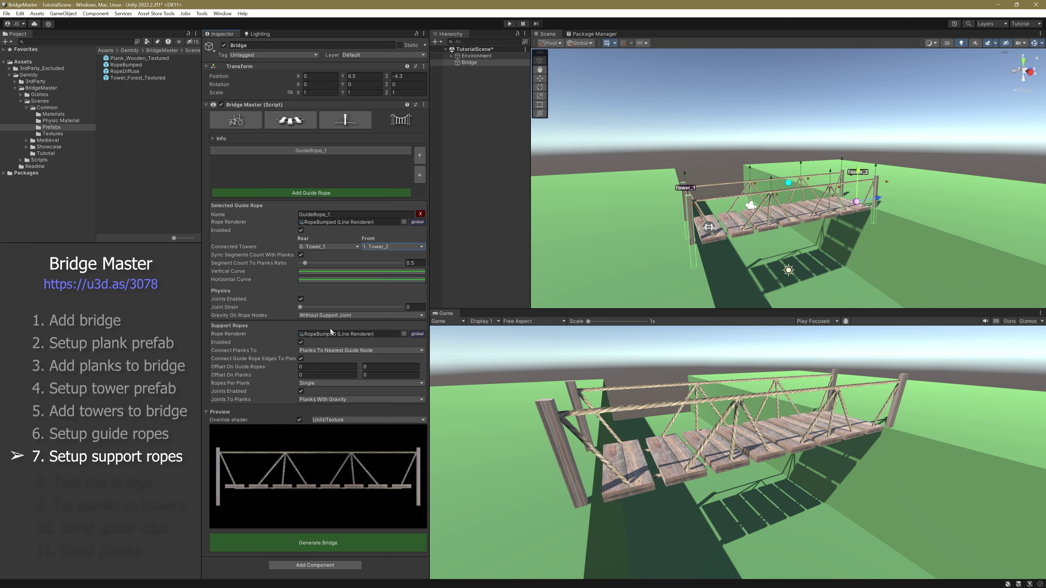
mouse_move(305, 265)
mouse_down()
mouse_move(325, 270)
mouse_move(310, 268)
mouse_up()
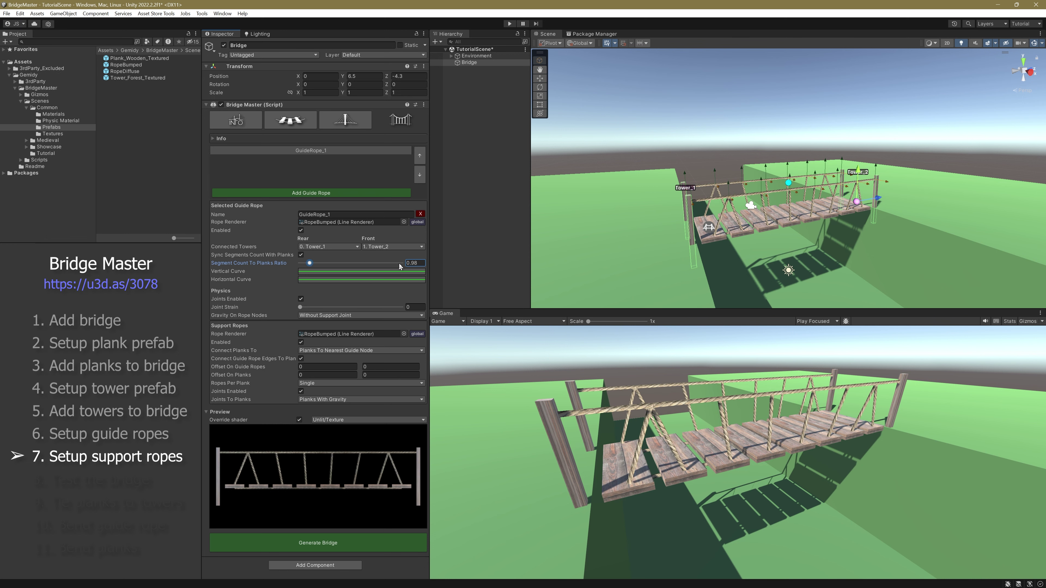
click(420, 265)
text(2)
key(Tab)
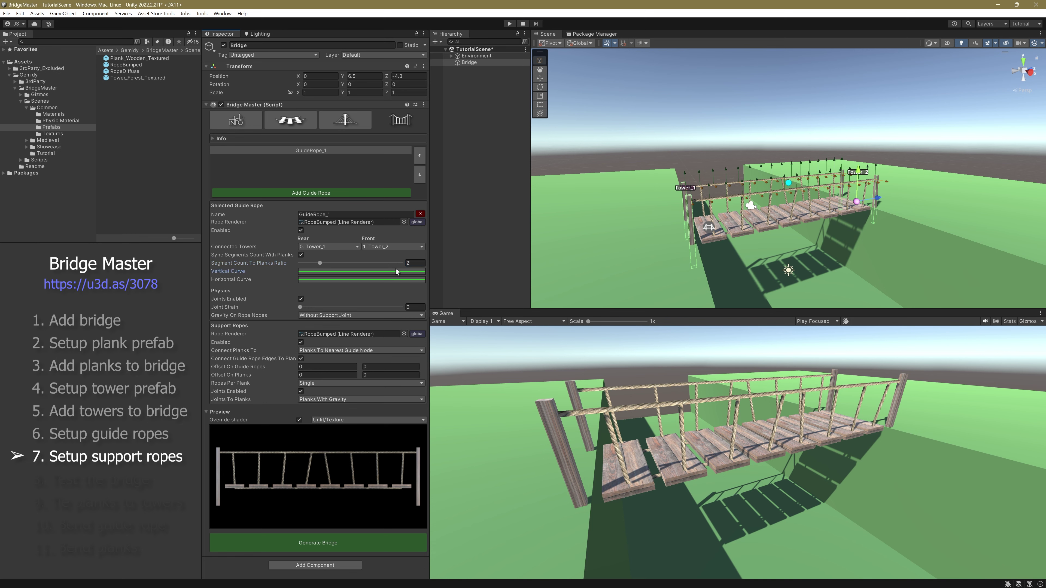
alt+drag(640, 225, 619, 241)
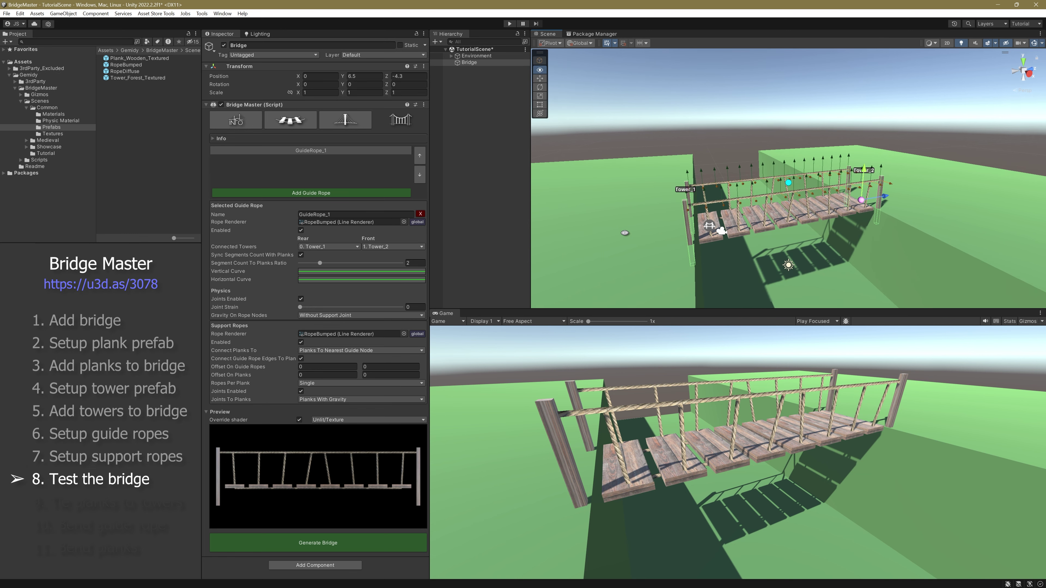
Enable SceneController under Environment, put Bridge in its Bridge field, and start play mode
click(452, 56)
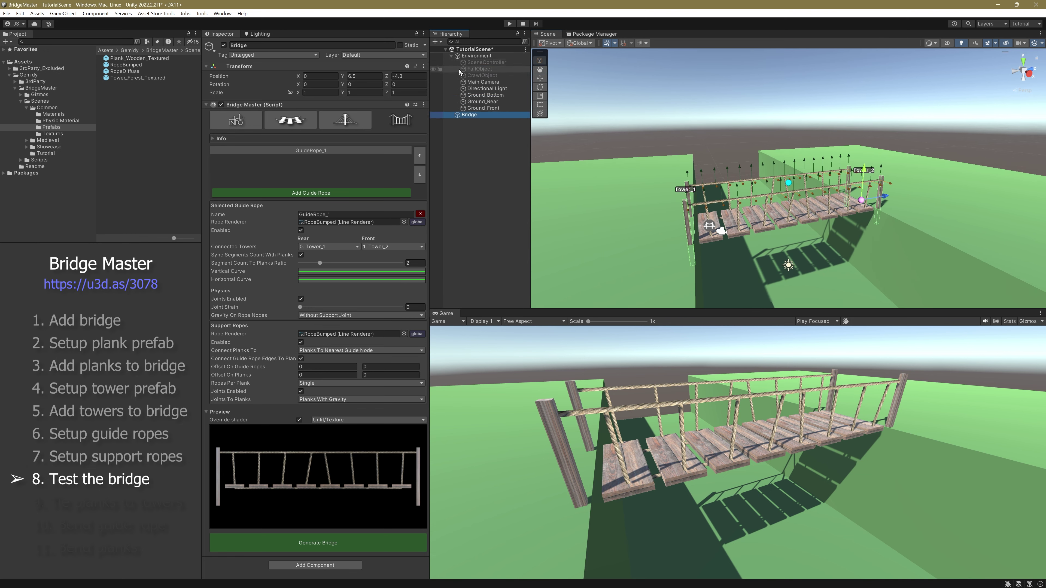
click(489, 61)
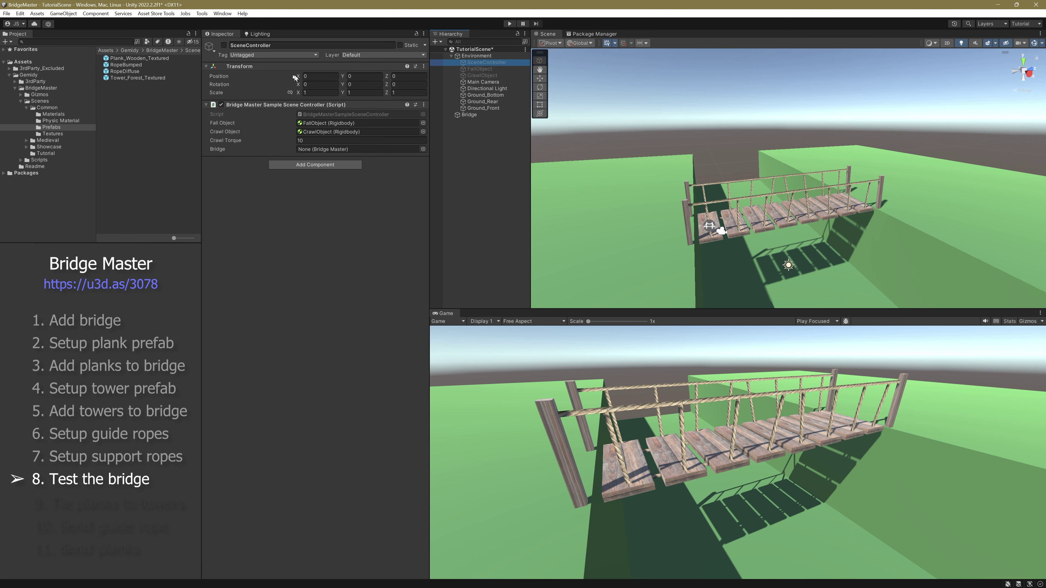
click(224, 45)
click(468, 116)
drag(468, 119, 313, 153)
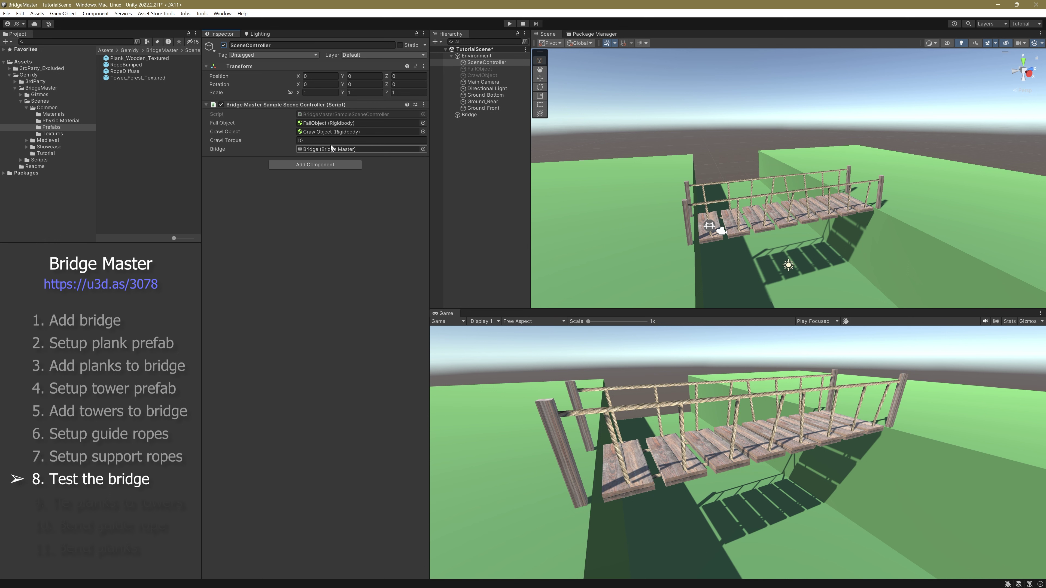
click(510, 24)
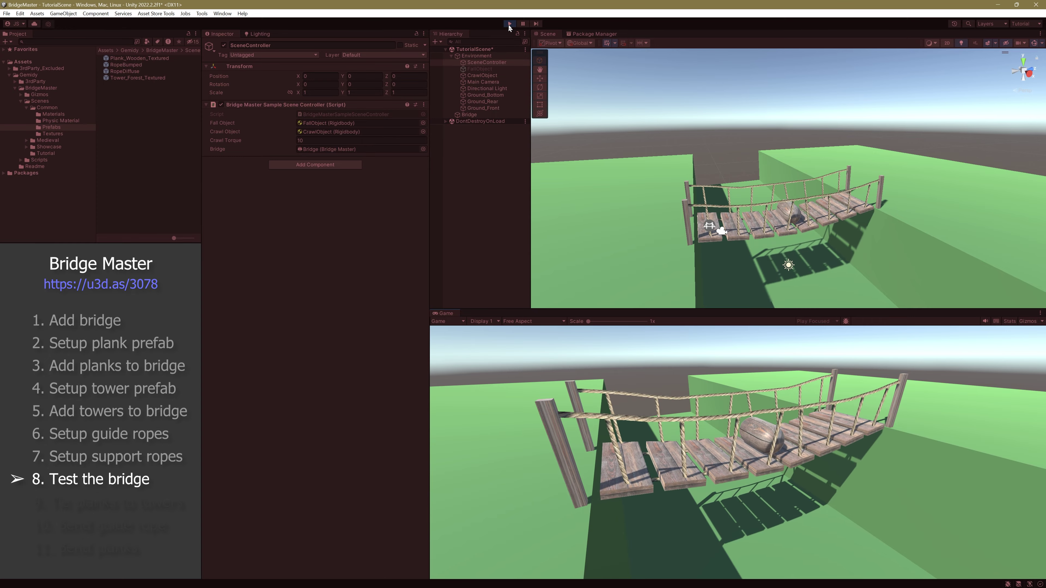
View along the bridge, drop the falling box onto it, then stop play mode
scroll(817, 155, up, 3)
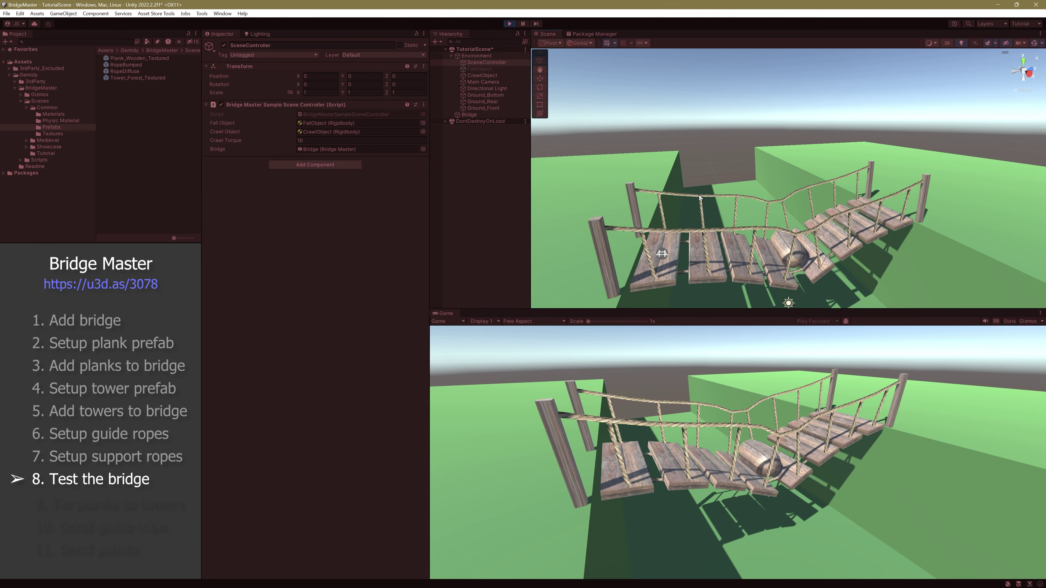
alt+drag(817, 155, 800, 196)
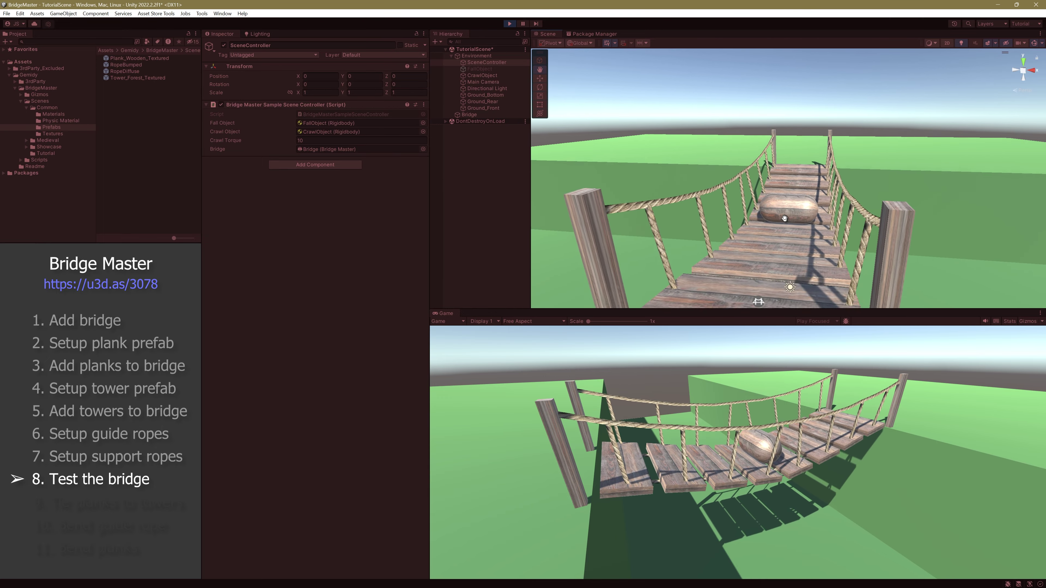
scroll(800, 196, up, 3)
scroll(800, 196, up, 3)
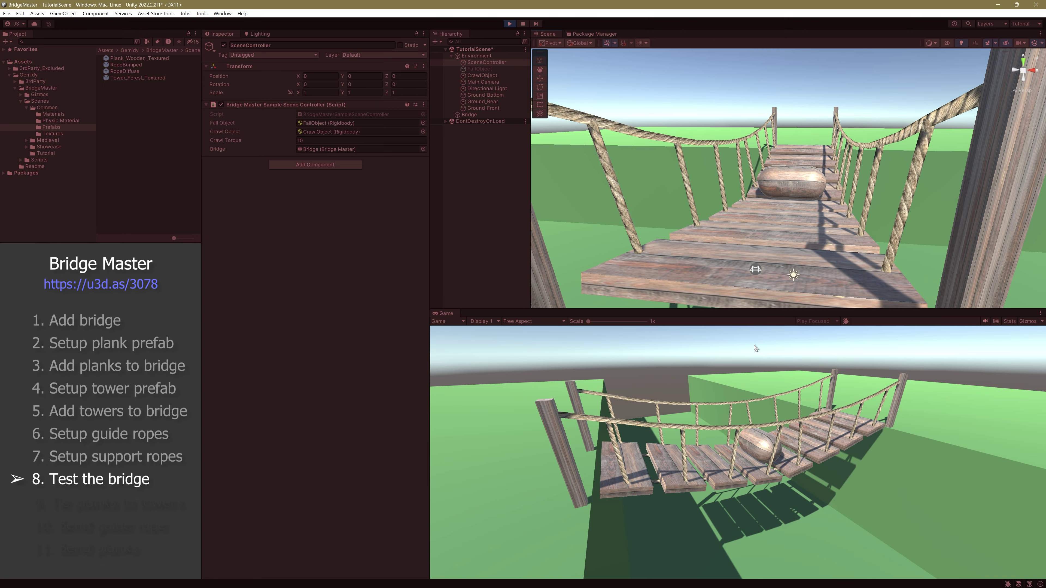
click(762, 497)
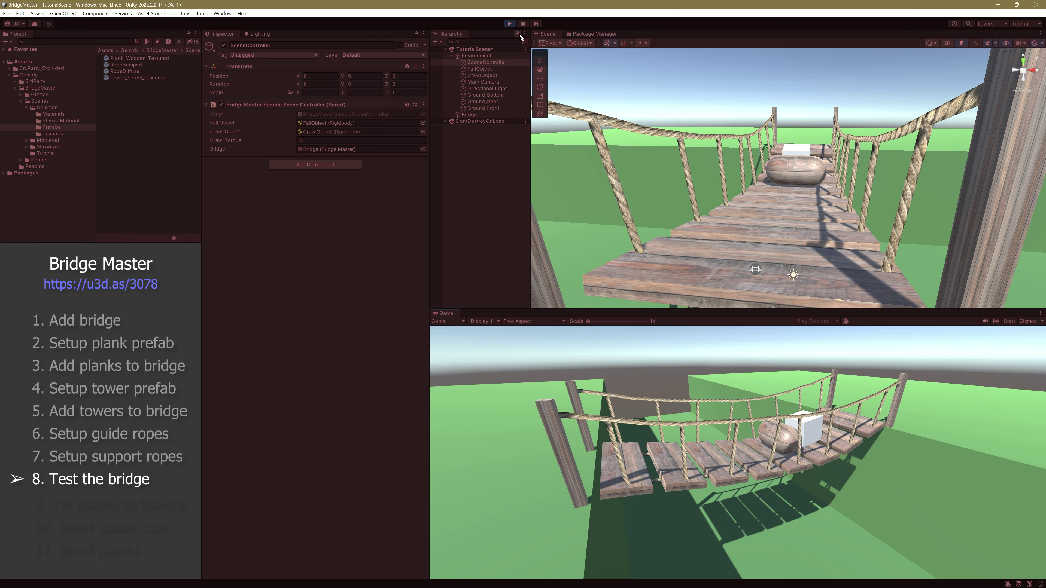
click(509, 23)
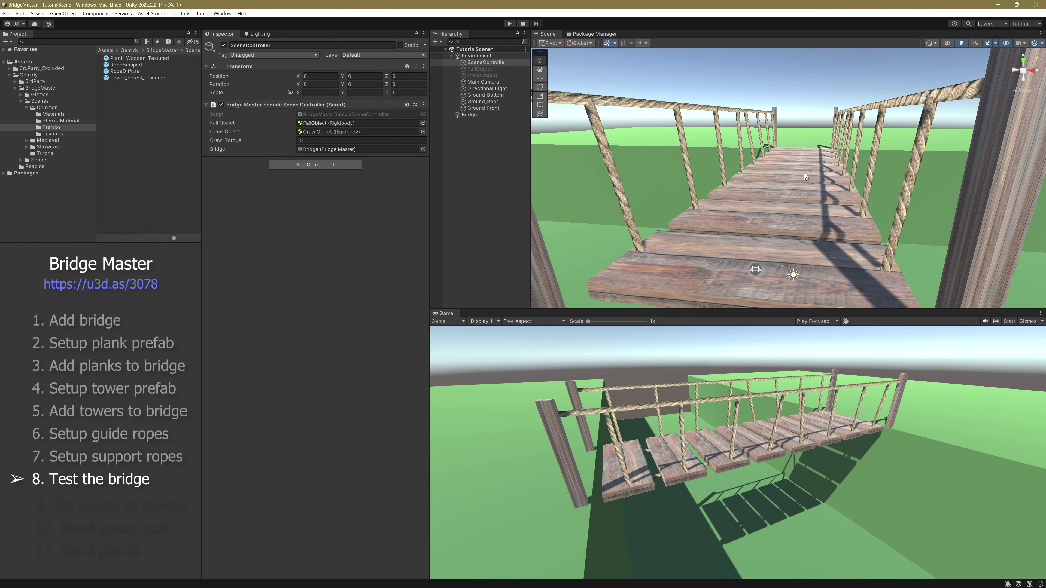
On Bridge, untick Fixed Edge Planks, set Rope Connection Type to Double, and expand Preview
alt+drag(806, 177, 677, 123)
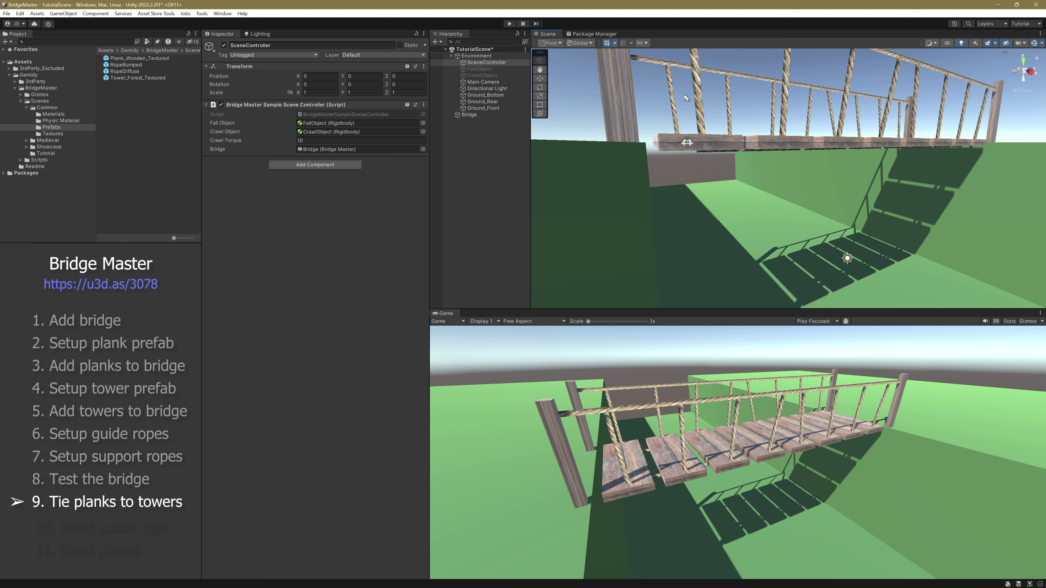
click(467, 114)
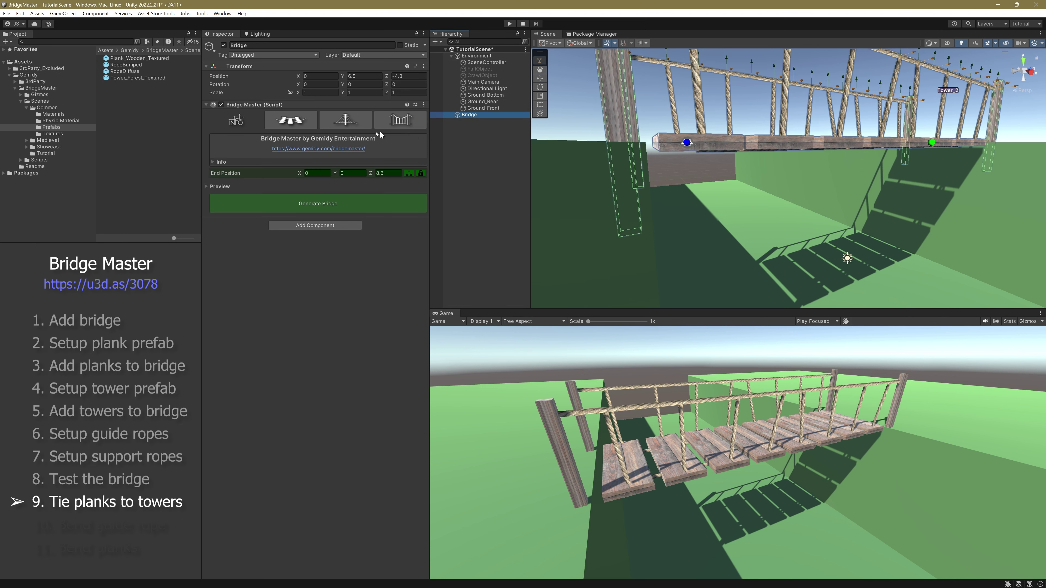
click(294, 124)
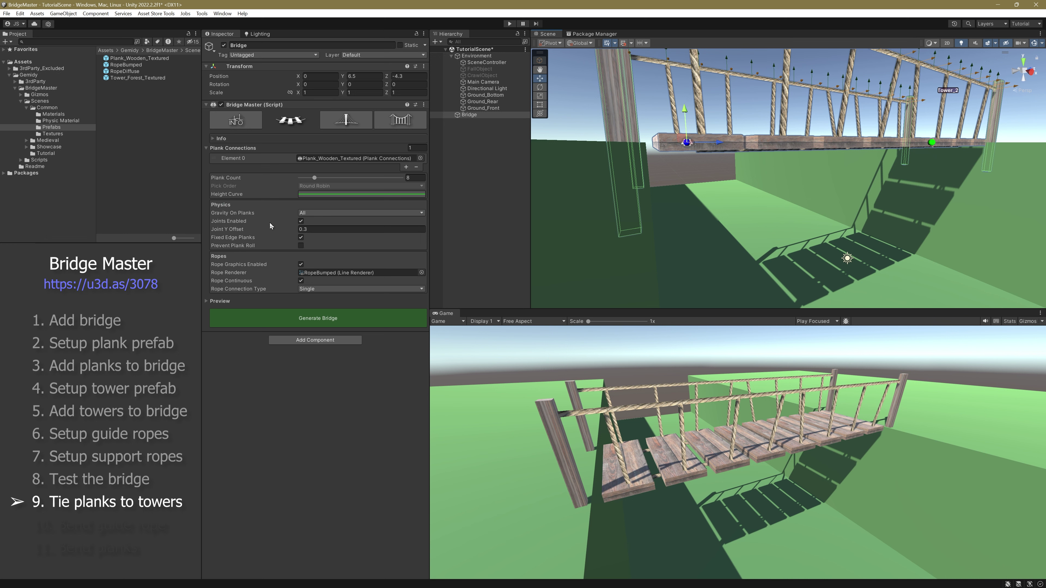
click(301, 238)
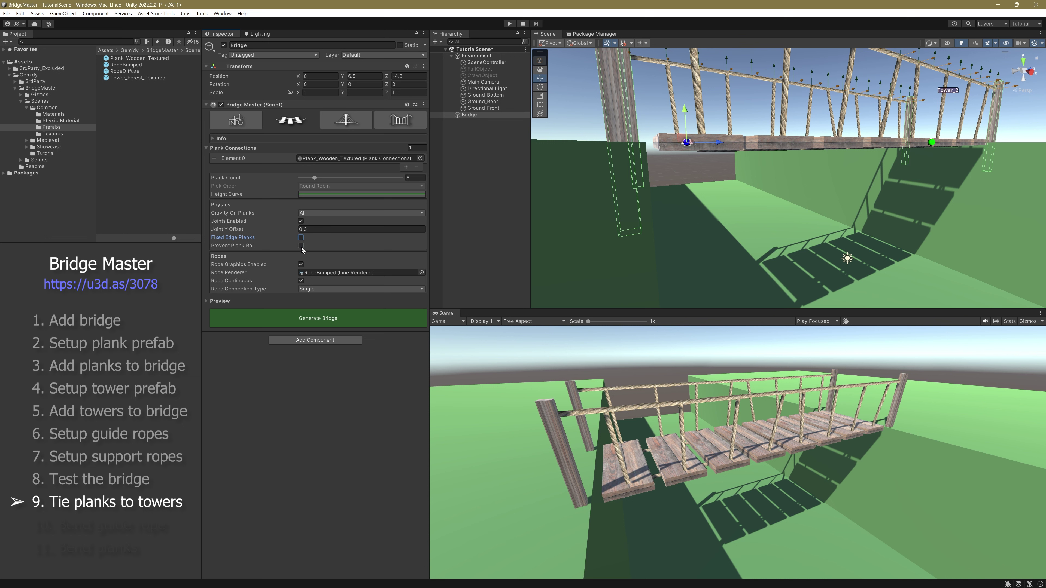
click(312, 288)
click(322, 309)
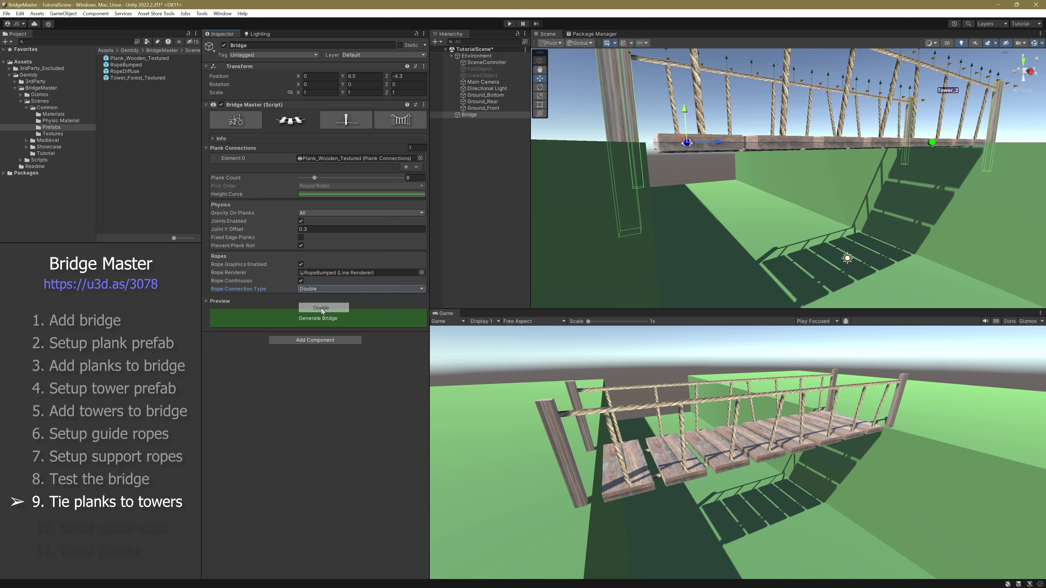
alt+drag(623, 250, 519, 183)
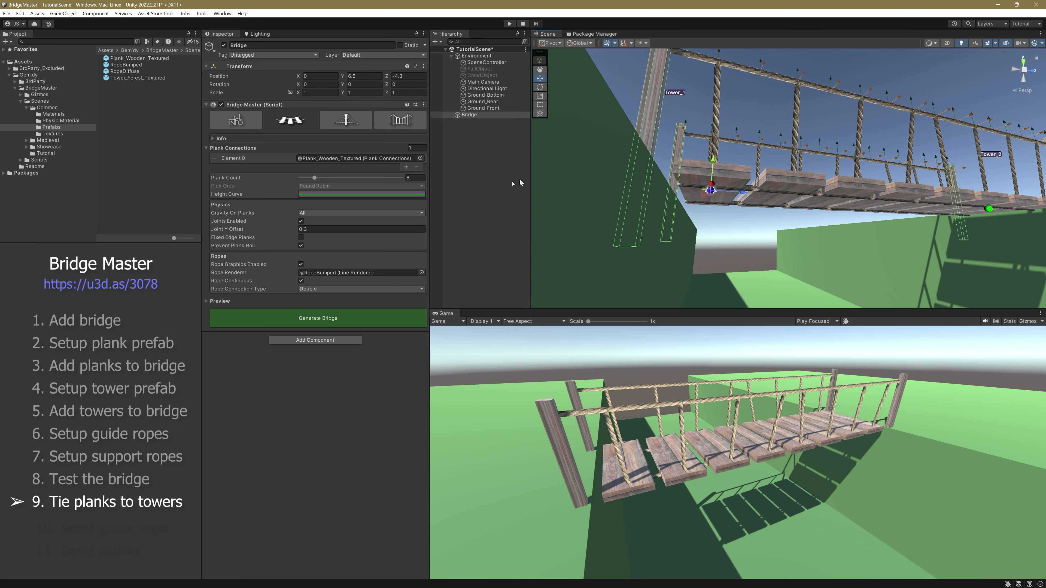
click(231, 302)
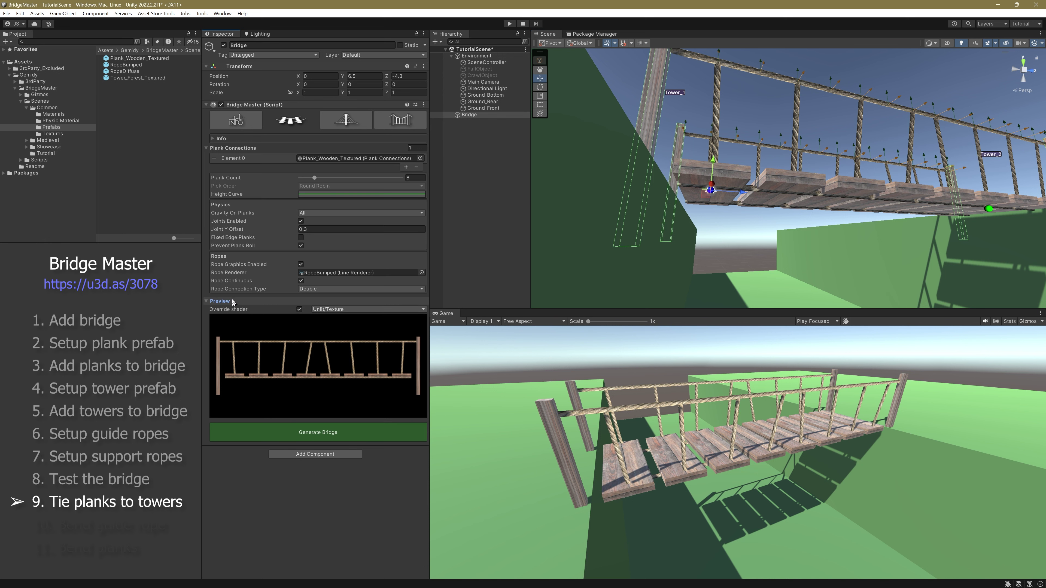
Enable plank anchoring rope graphics and joints on Tower_1 and Tower_2
click(354, 124)
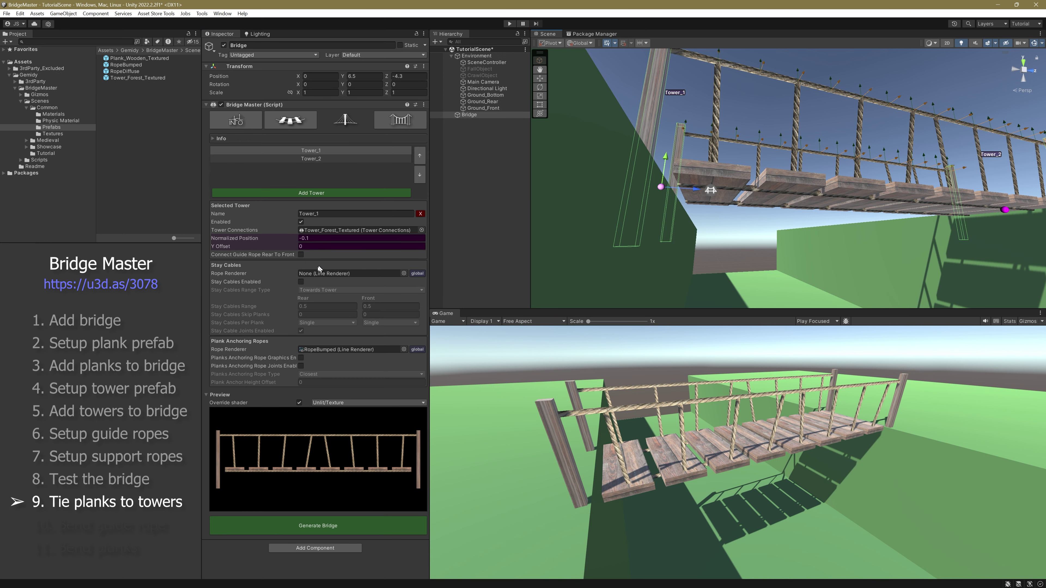
click(301, 358)
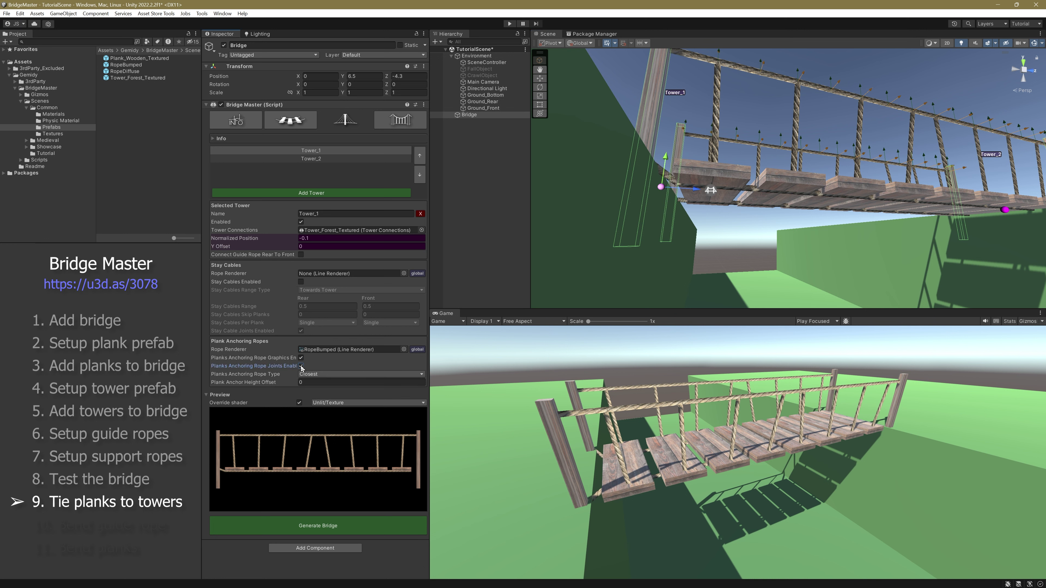
click(318, 159)
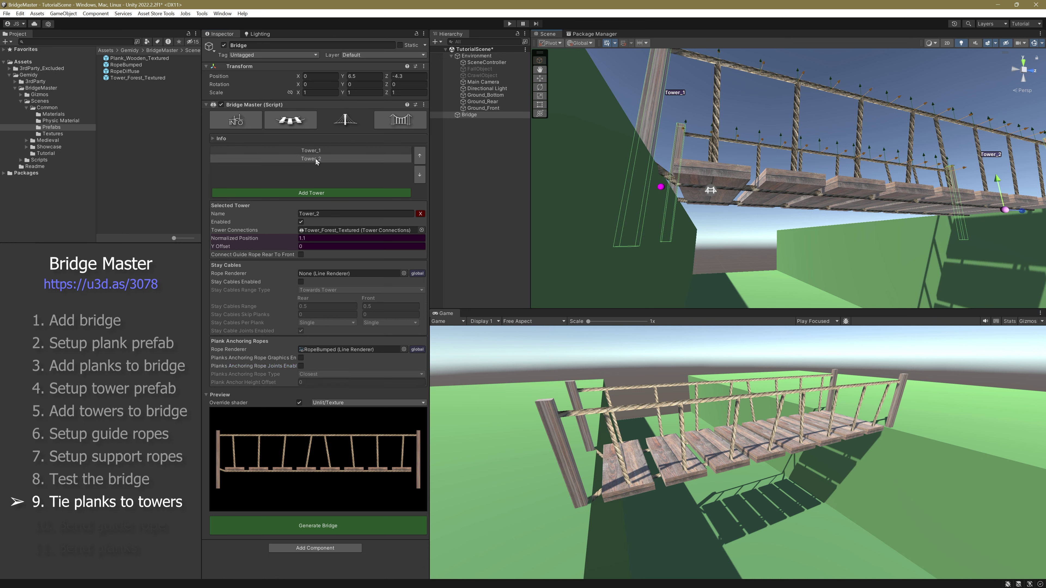
click(301, 358)
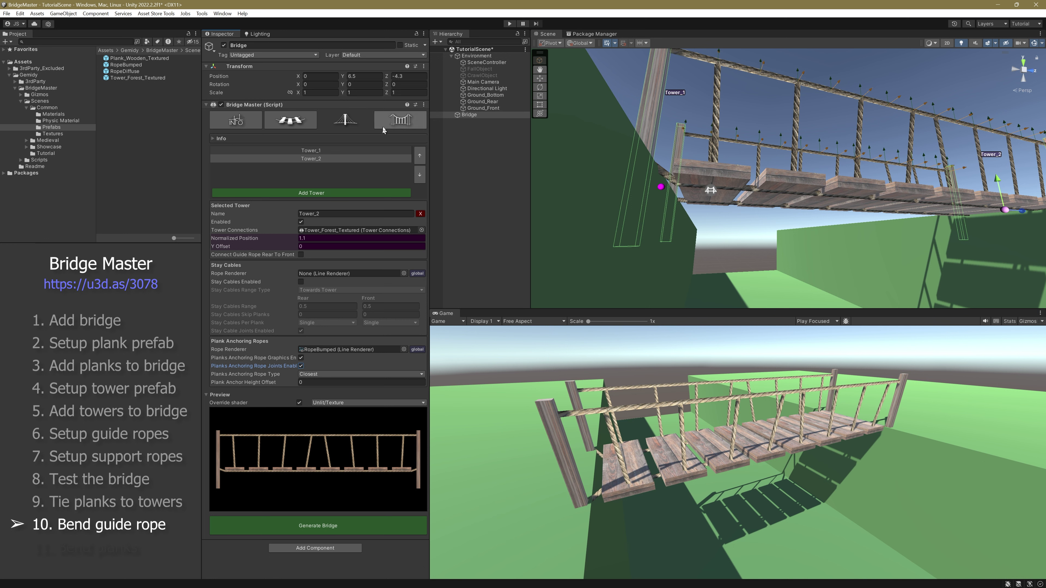
Open GuideRope_1's Vertical Curve and set the middle key's value to -1
click(394, 124)
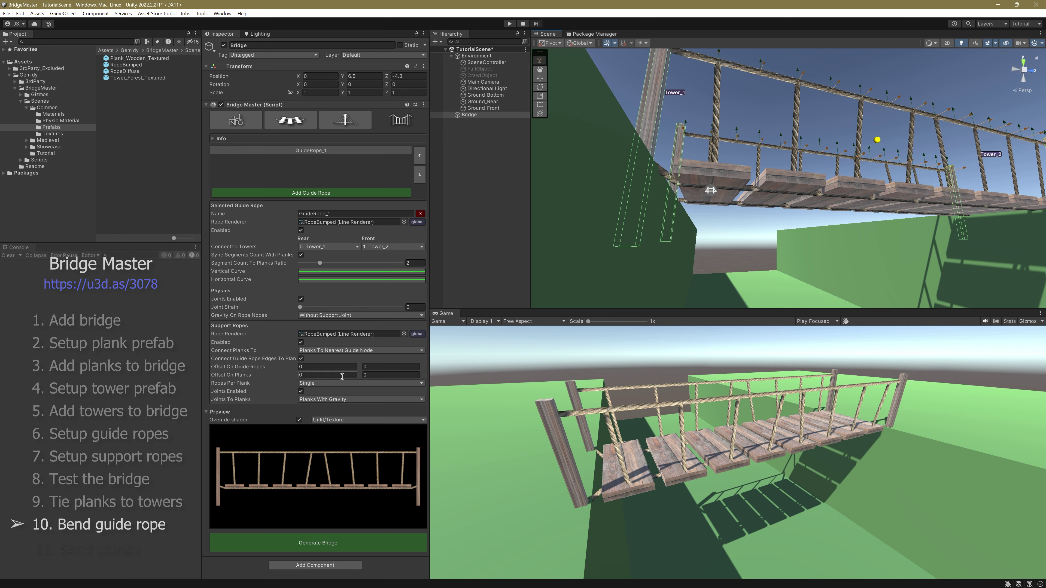
click(346, 272)
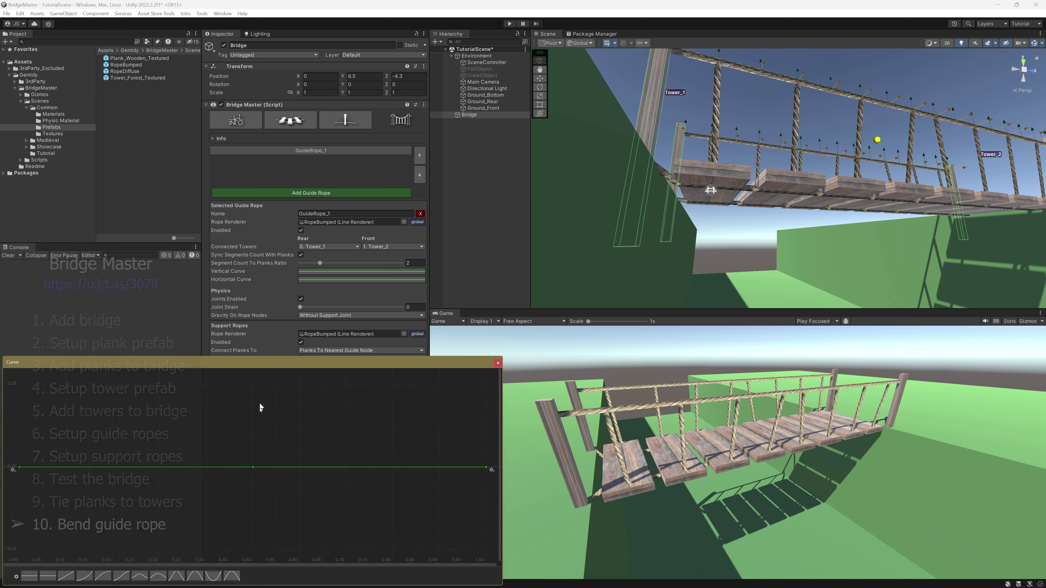
drag(239, 454, 282, 502)
right_click(254, 469)
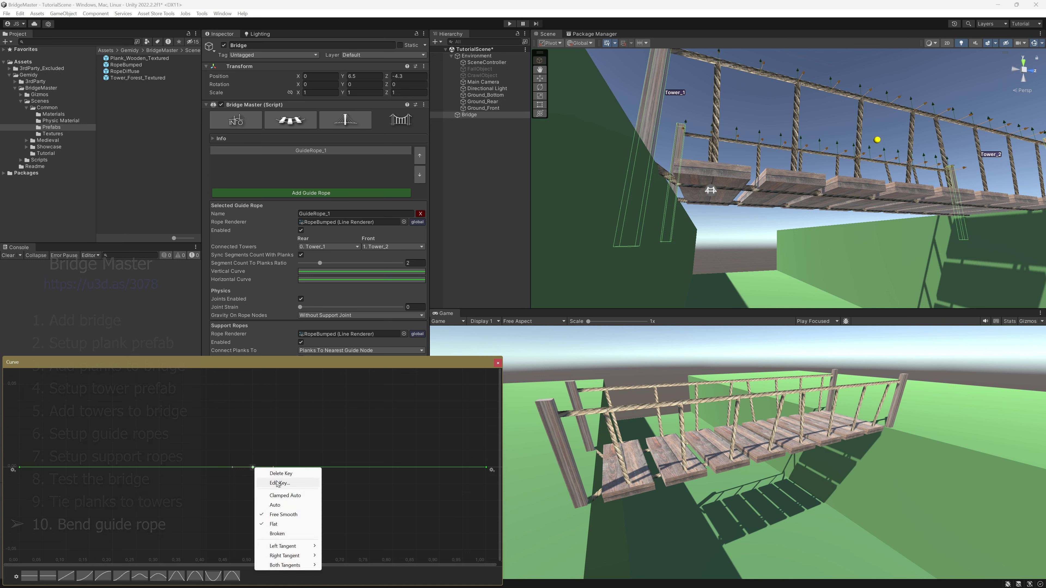
click(277, 484)
drag(264, 362, 298, 112)
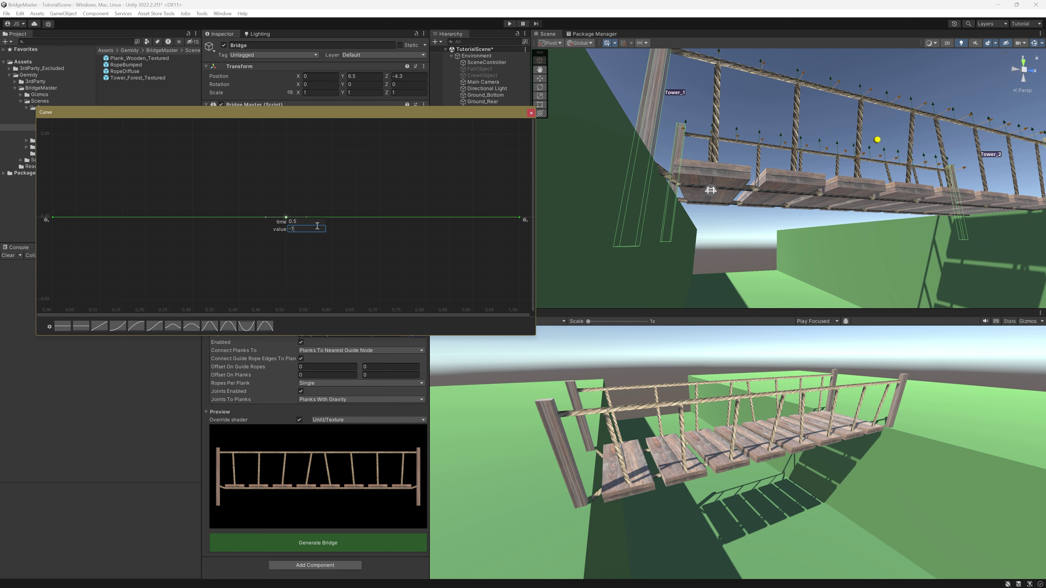
key(Tab)
key(a)
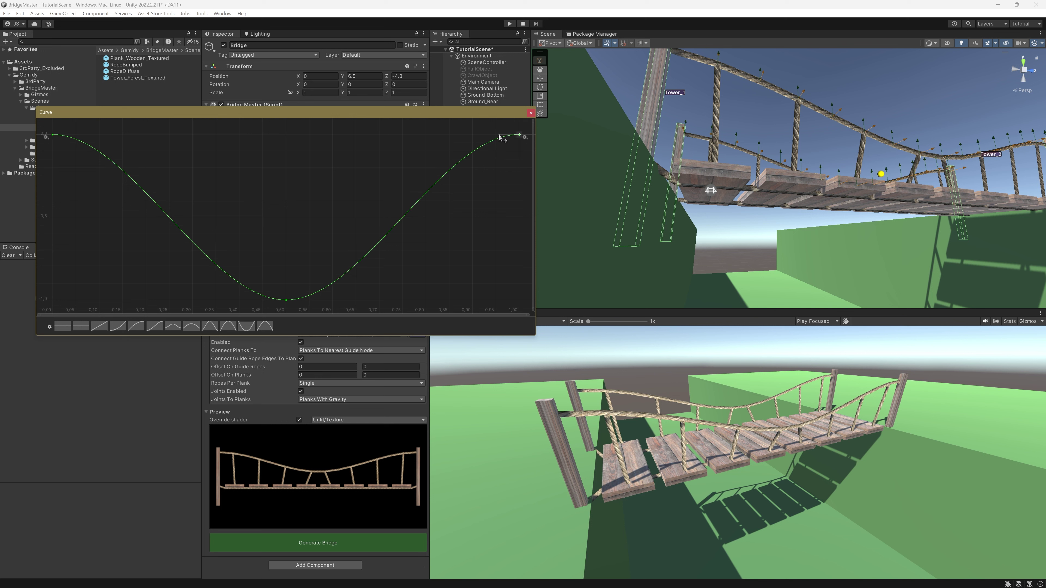
Pull both end tangents down and re-set the middle key to -1 for a smooth U
drag(500, 137, 494, 169)
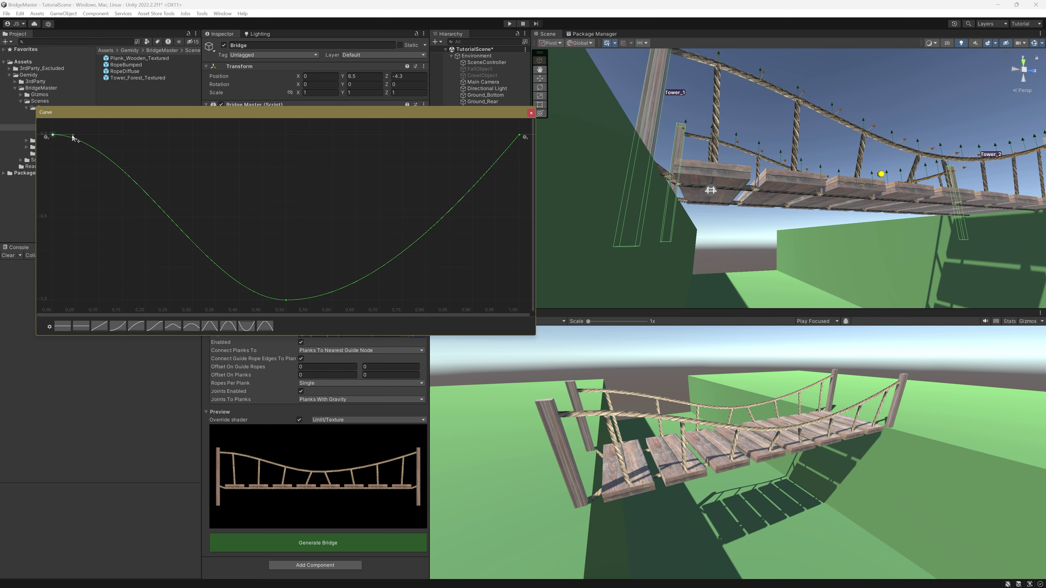
drag(73, 138, 70, 159)
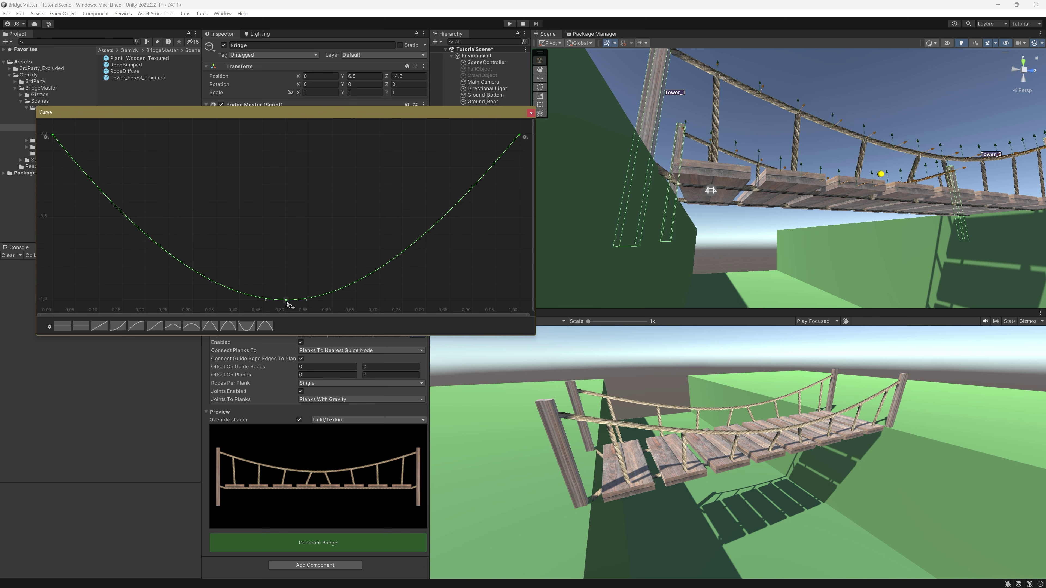
drag(286, 300, 287, 267)
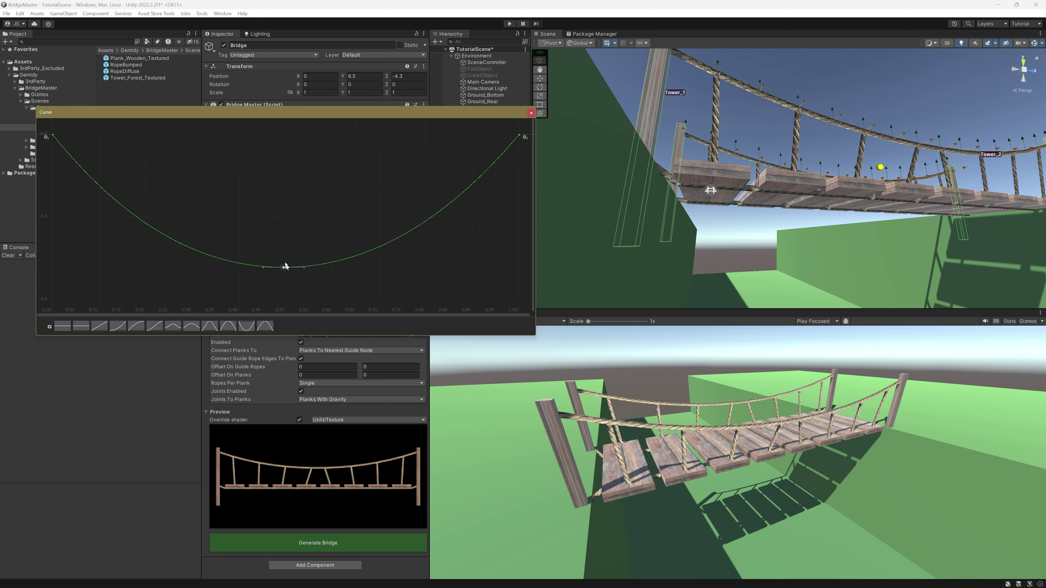
right_click(283, 268)
click(306, 282)
text(-1)
key(Tab)
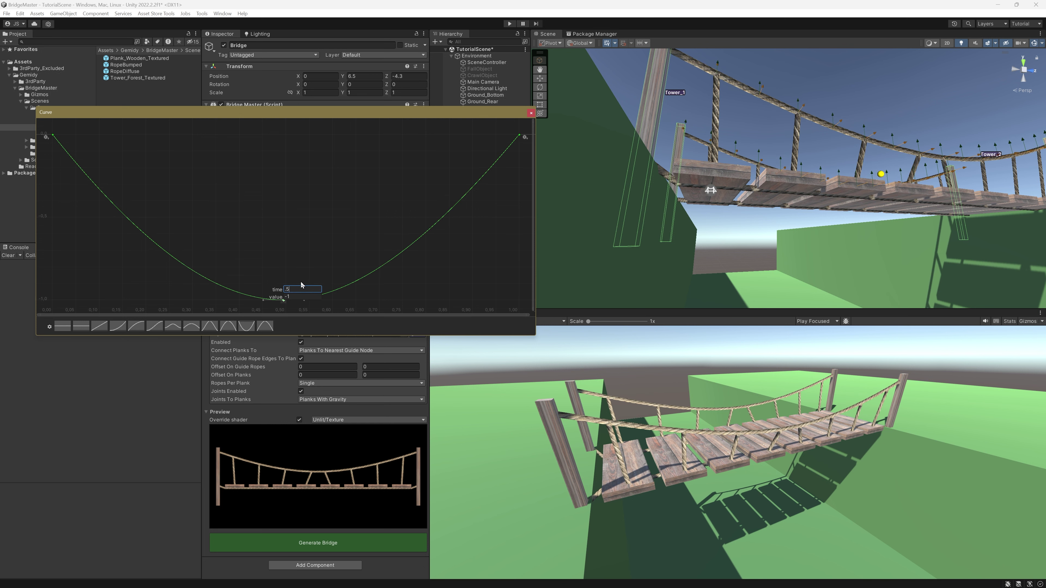
click(531, 113)
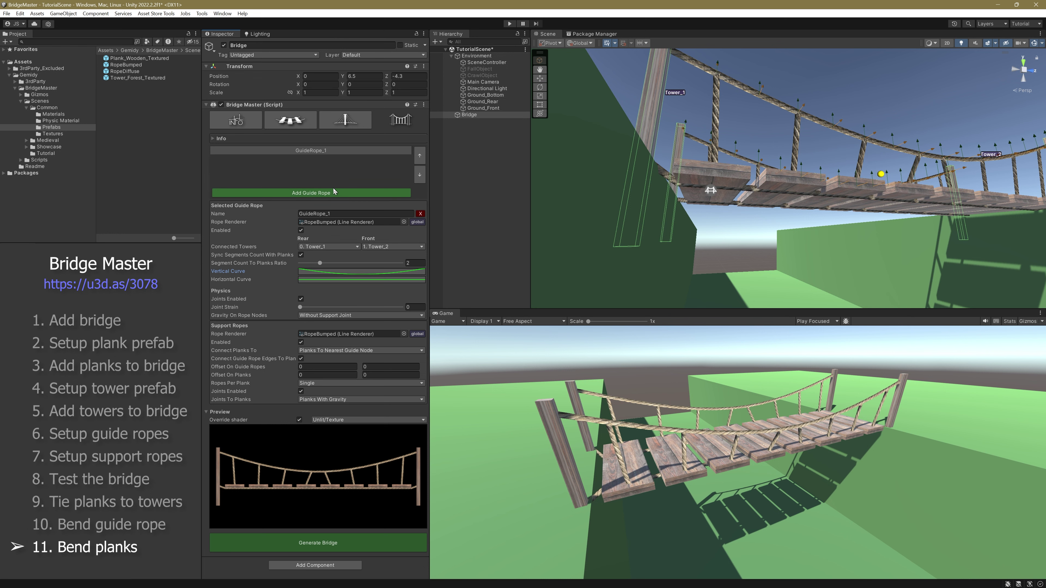
Set the middle key of the planks' Height Curve to -0.1
click(297, 120)
click(329, 194)
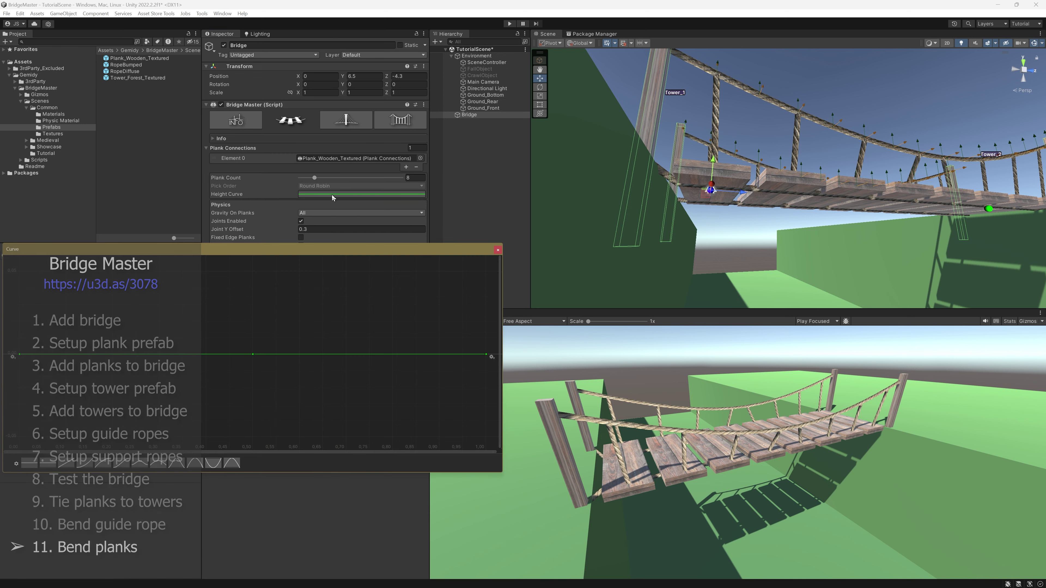
drag(260, 253, 288, 99)
right_click(282, 201)
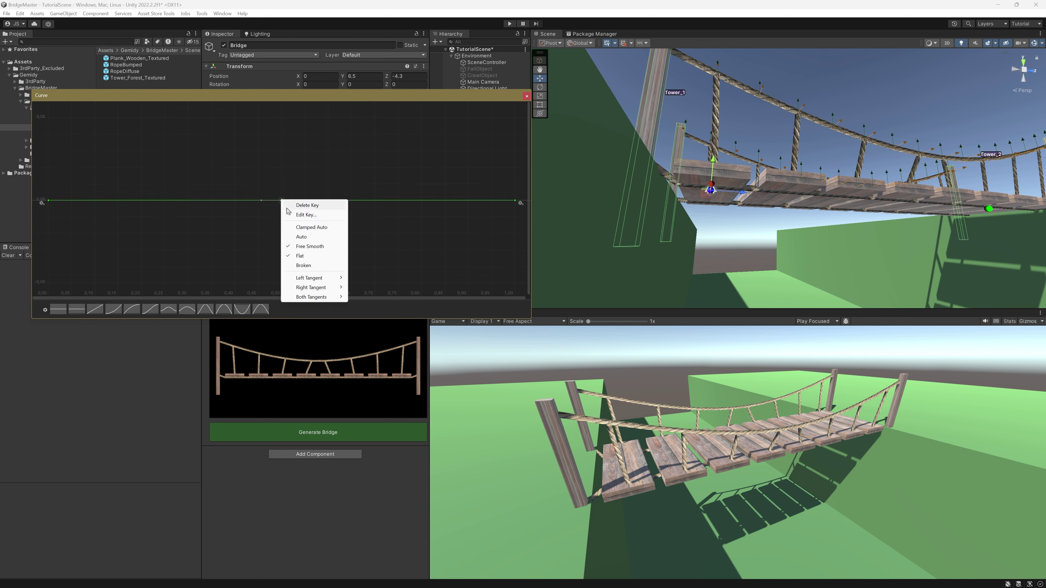
click(298, 213)
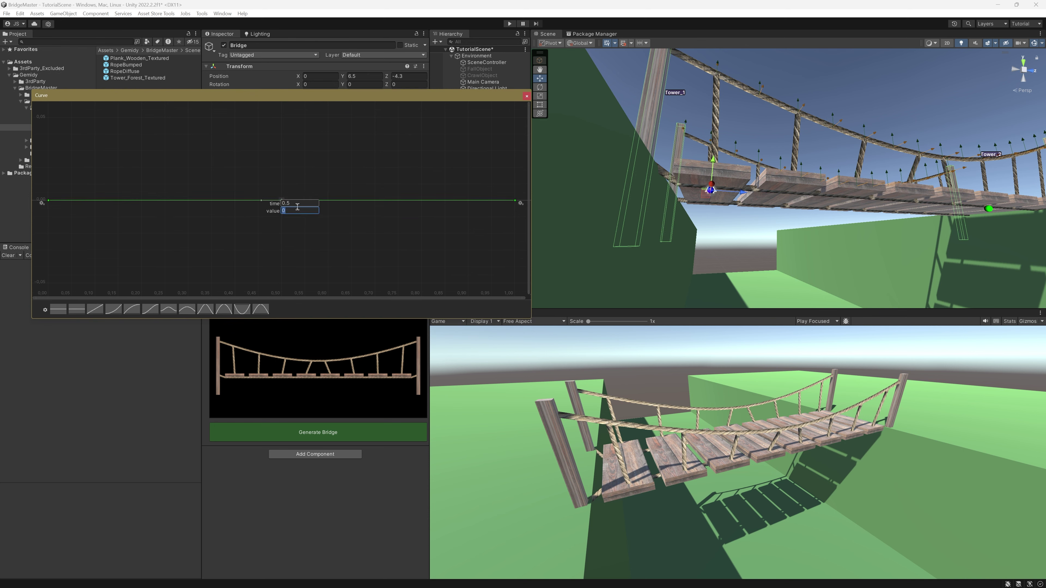
text(-.1)
key(Return)
click(874, 173)
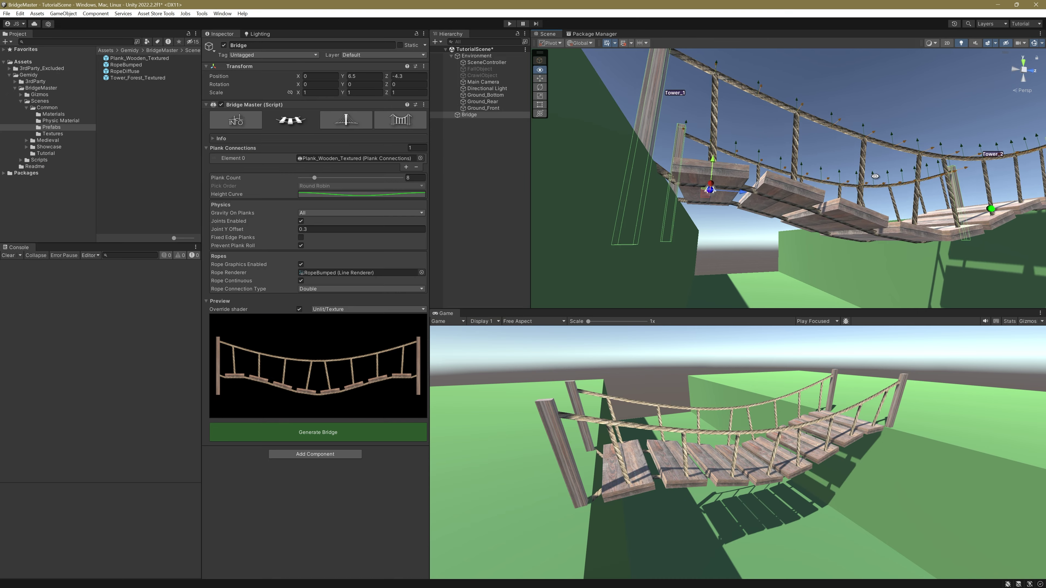
Reopen the Height Curve and pull both end tangents down so the deck sags smoothly
scroll(874, 173, down, 5)
alt+drag(874, 173, 707, 210)
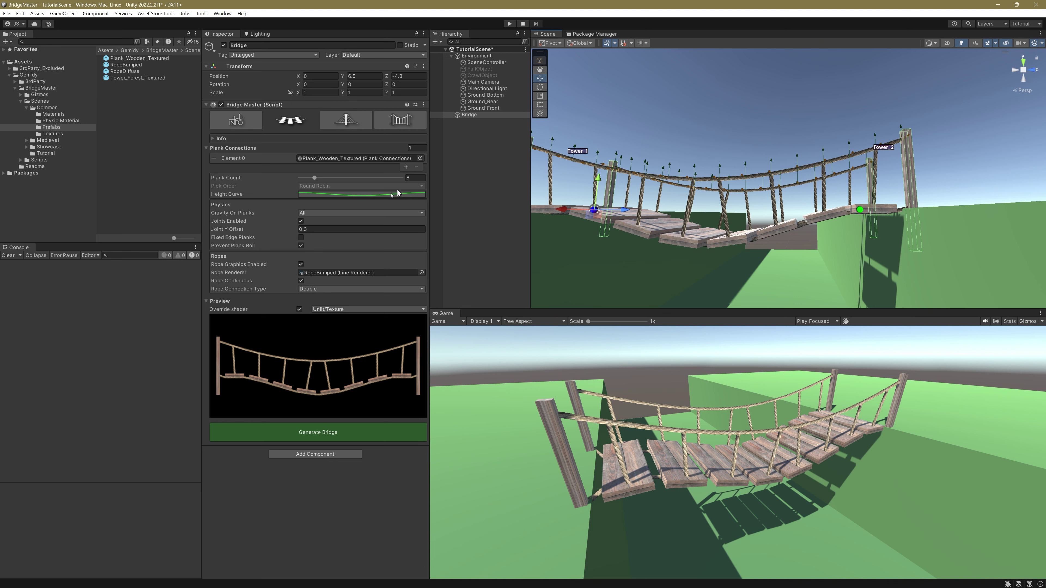
click(357, 195)
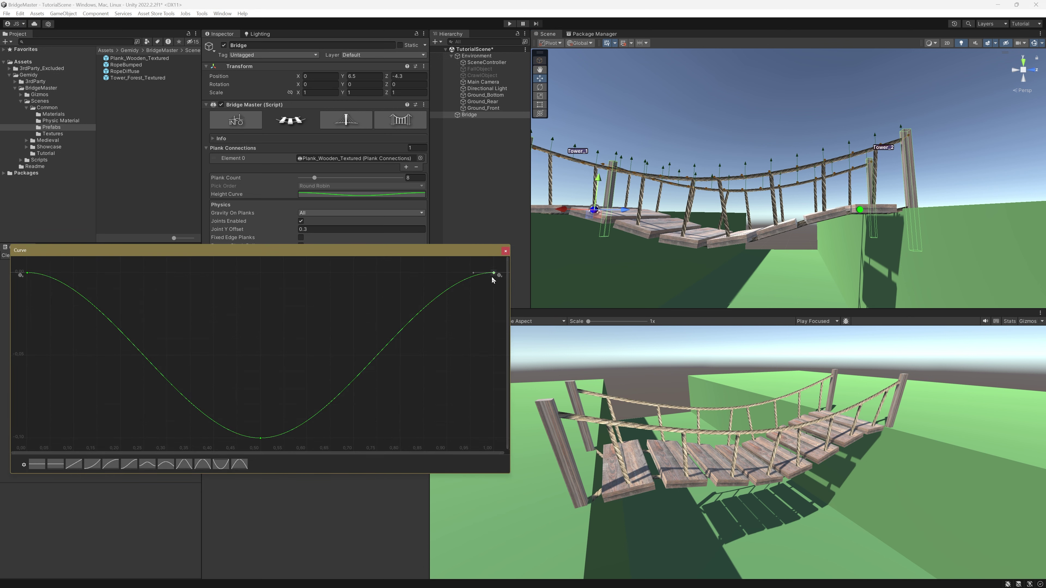
drag(474, 274, 457, 311)
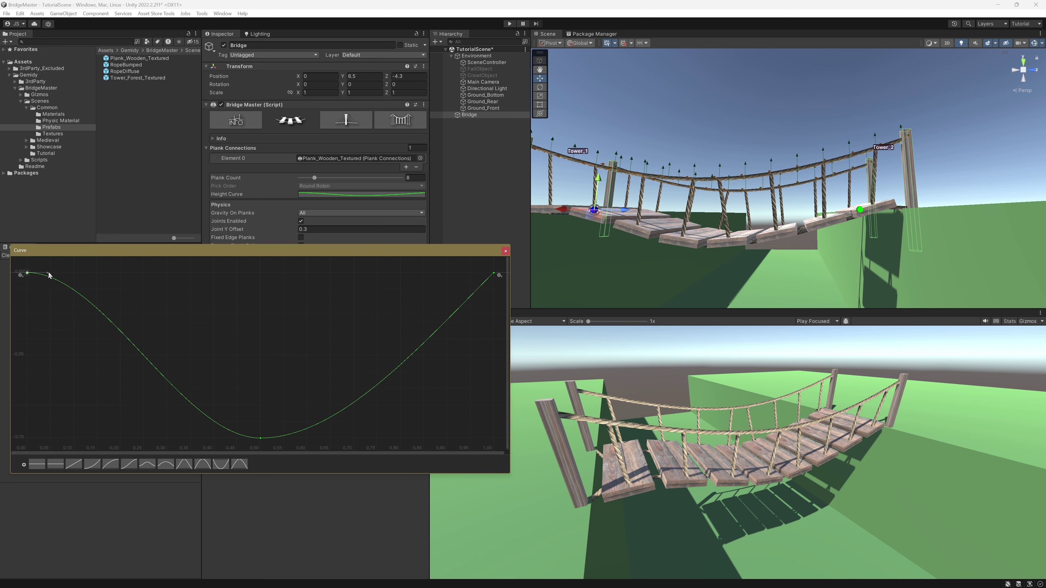
drag(49, 274, 58, 315)
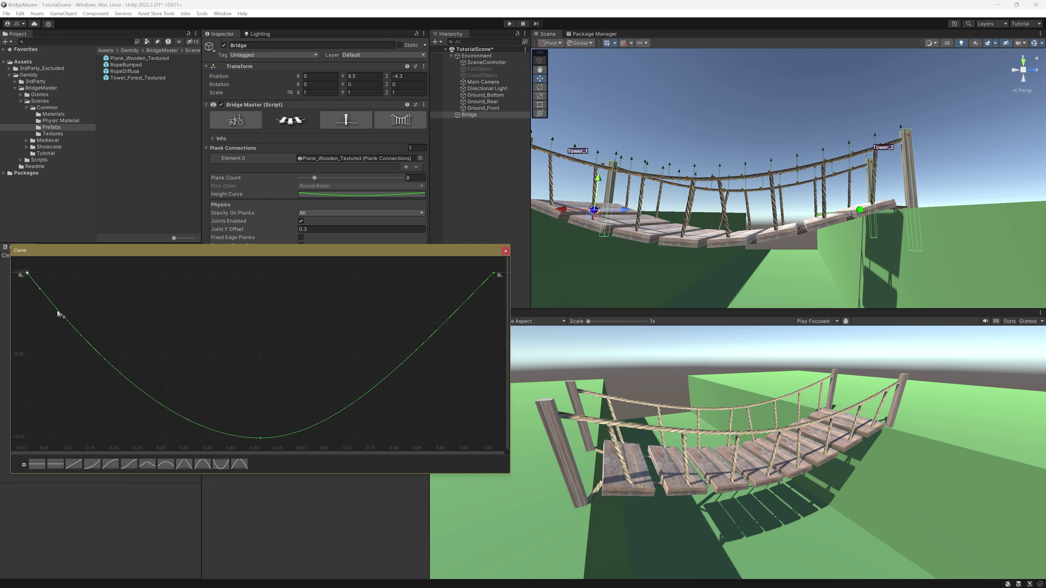
click(505, 252)
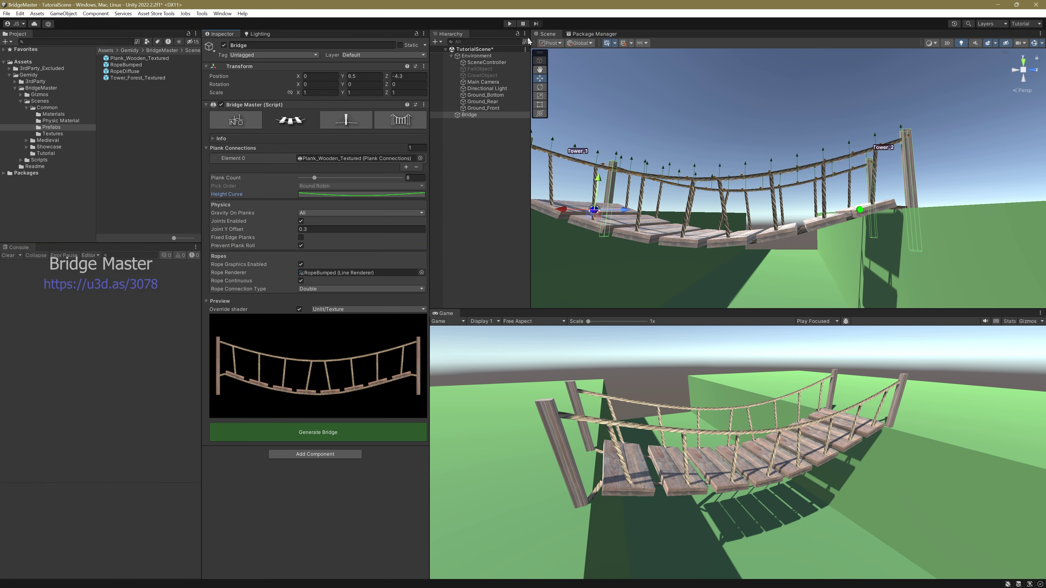
Run the game, view along the bridge, and drop the test cube onto the sagging deck
click(511, 24)
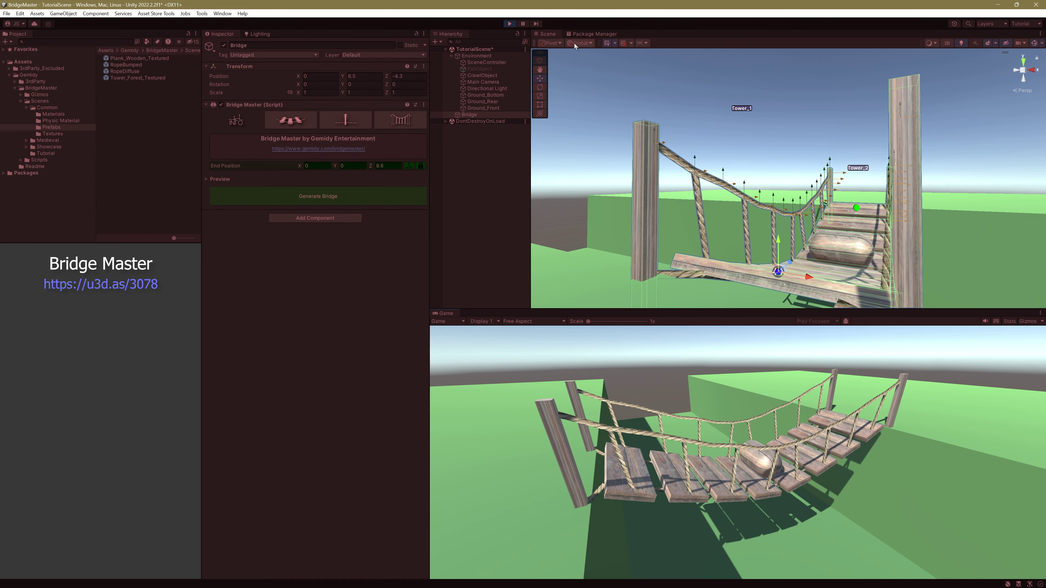
click(684, 100)
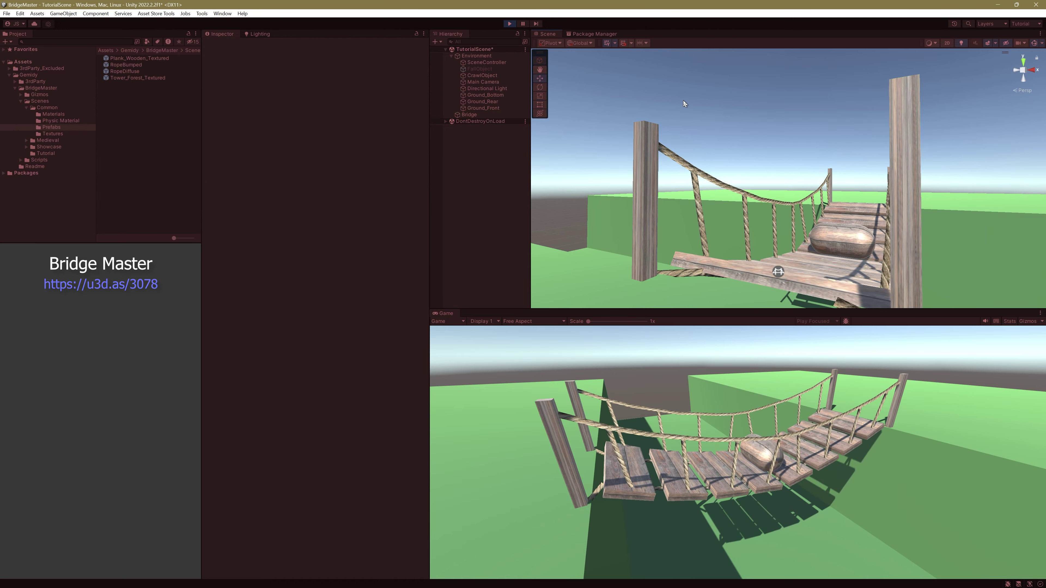
alt+drag(683, 100, 845, 162)
scroll(845, 163, up, 6)
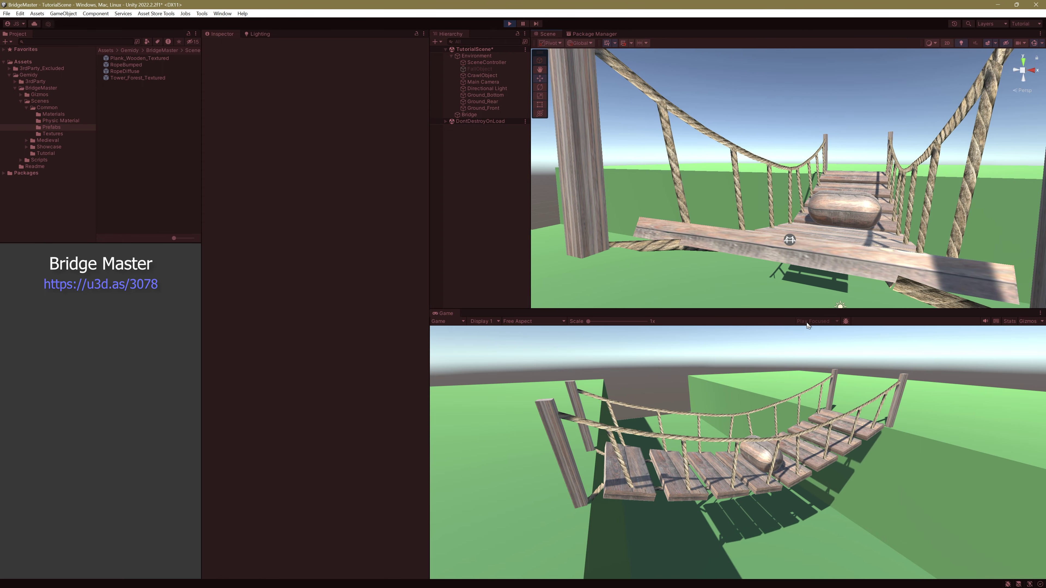
click(792, 444)
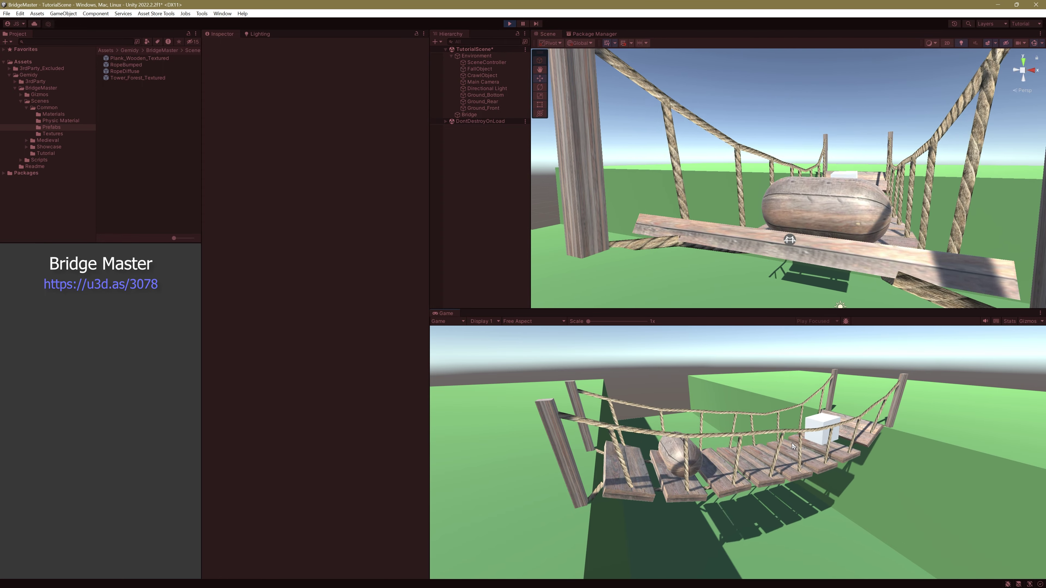